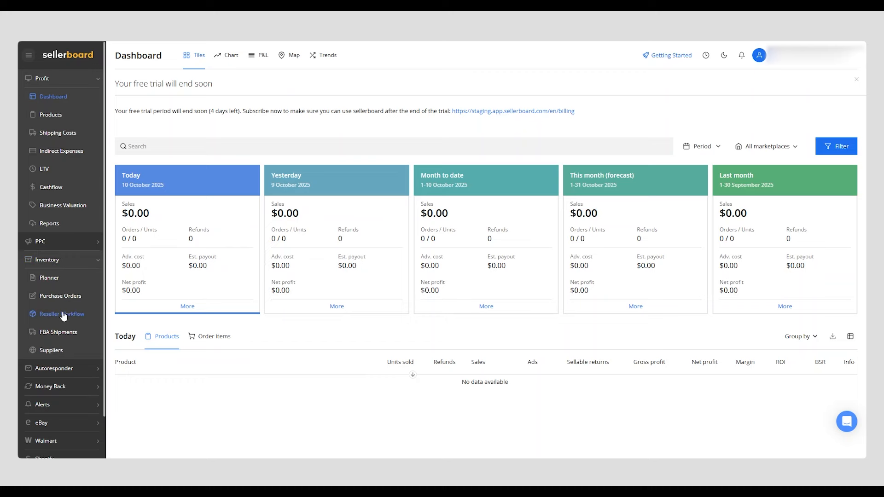
Step: Open the Reseller Workflow and start a new batch
{"action": "left_click", "coordinate": [69, 316]}
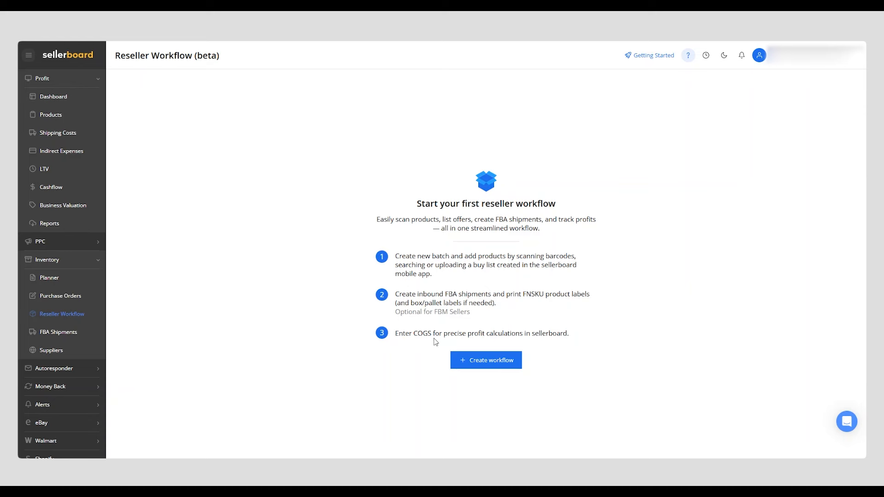
{"action": "left_click", "coordinate": [479, 364]}
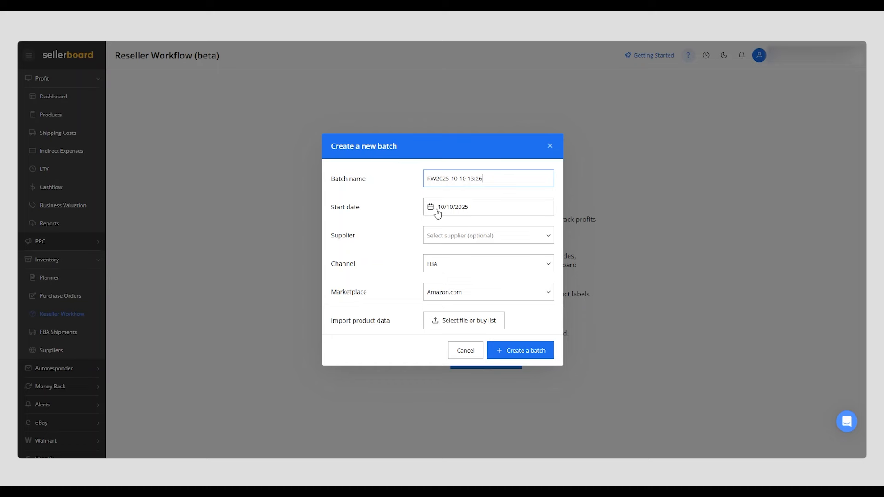
Step: Review the new batch's supplier, channel and marketplace choices and its product data import options
{"action": "left_click", "coordinate": [470, 243]}
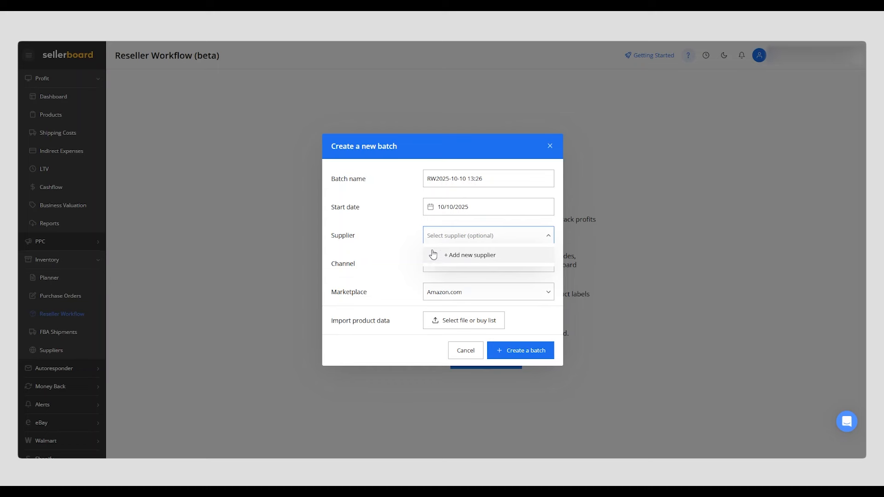
{"action": "left_click", "coordinate": [412, 236]}
{"action": "left_click", "coordinate": [454, 264]}
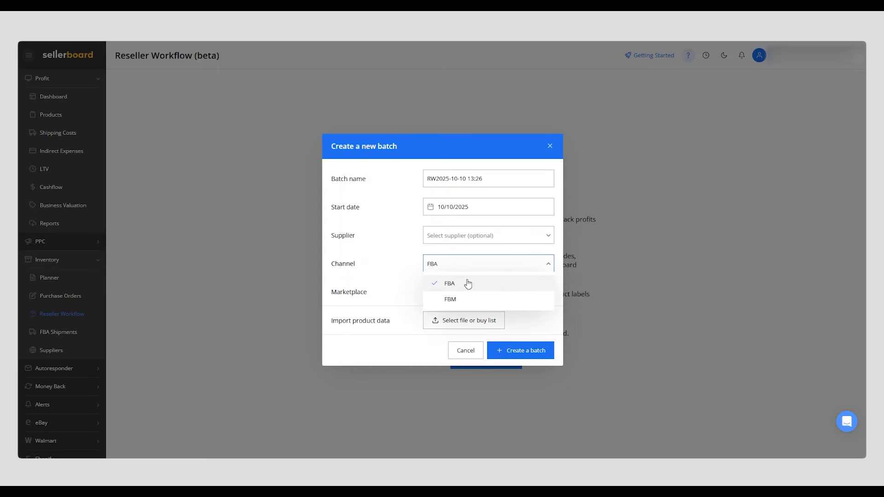
{"action": "left_click", "coordinate": [412, 287]}
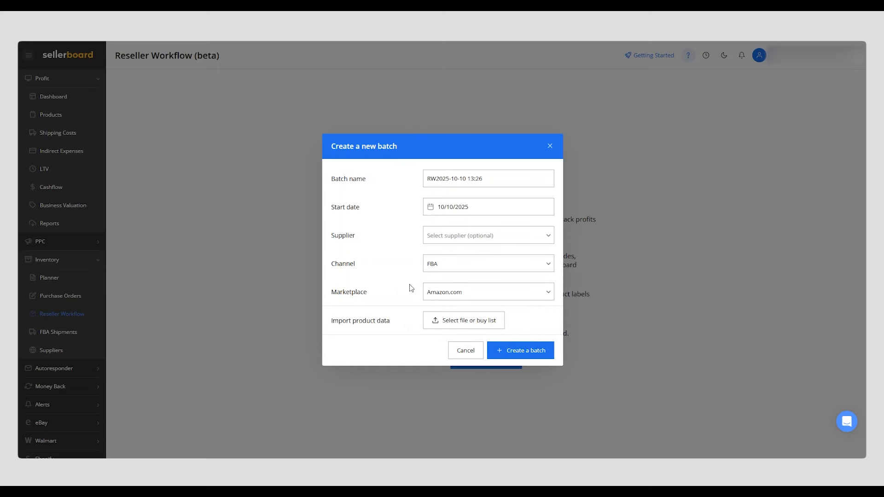
{"action": "left_click", "coordinate": [435, 300]}
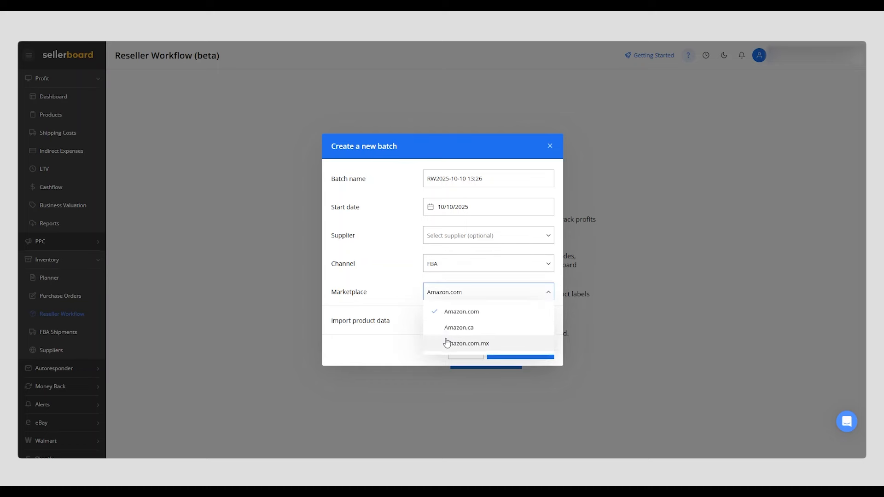
{"action": "left_click", "coordinate": [418, 293]}
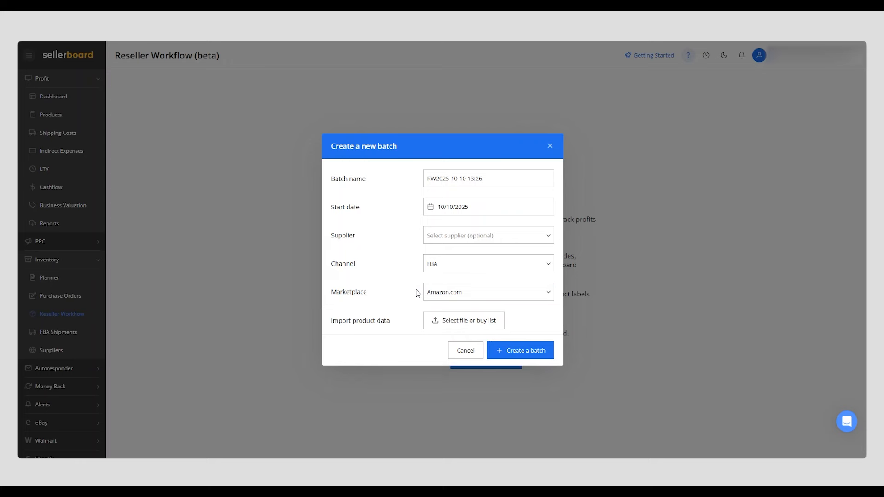
{"action": "left_click", "coordinate": [455, 325]}
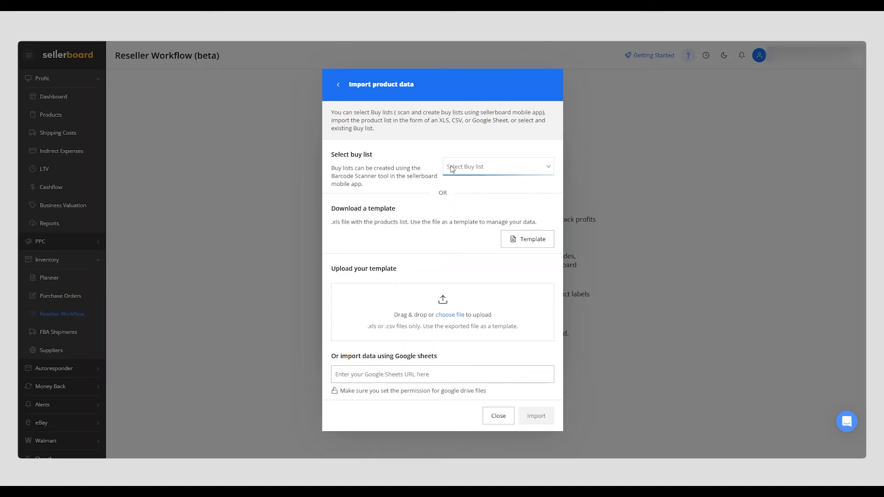
{"action": "left_click", "coordinate": [499, 416]}
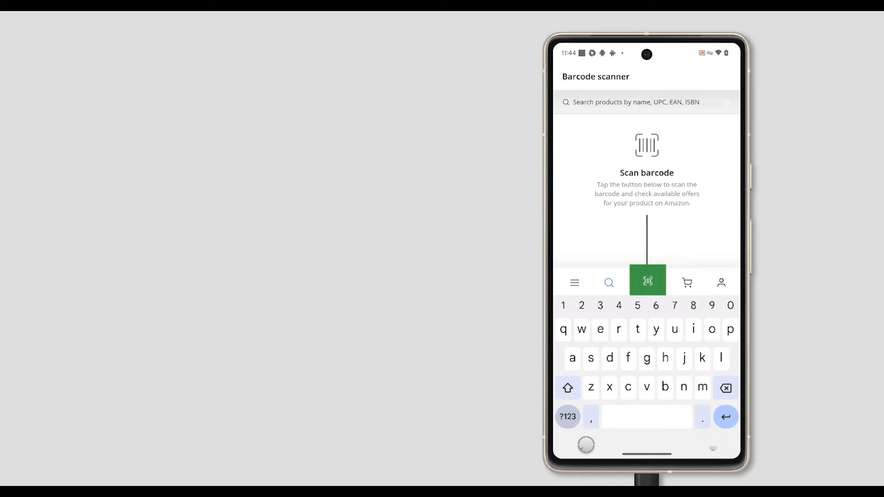
Step: Open the Barcode scanner in the sellerboard mobile app and hide the on-screen keyboard
{"action": "left_click", "coordinate": [581, 447]}
{"action": "left_click", "coordinate": [573, 434]}
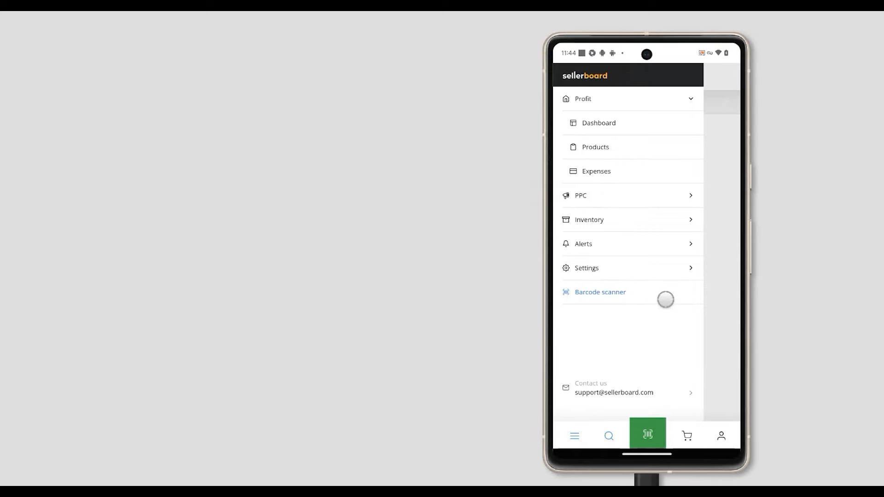
{"action": "left_click", "coordinate": [627, 297]}
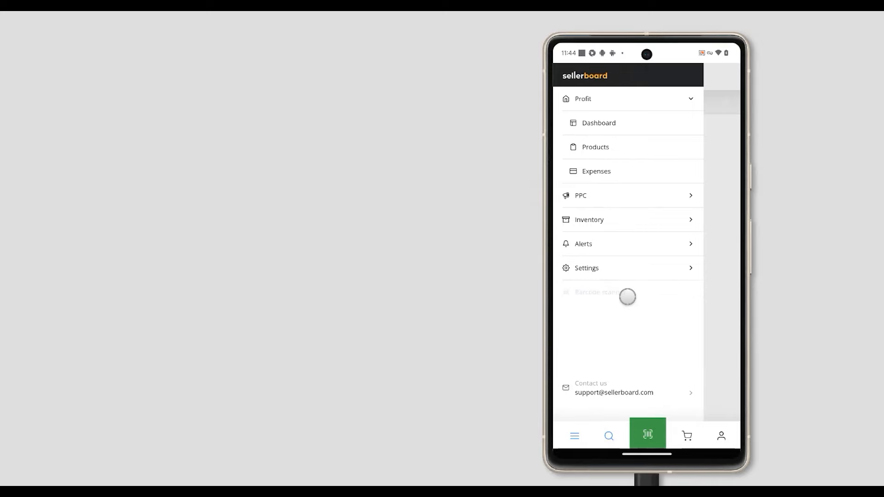
{"action": "left_click", "coordinate": [687, 112]}
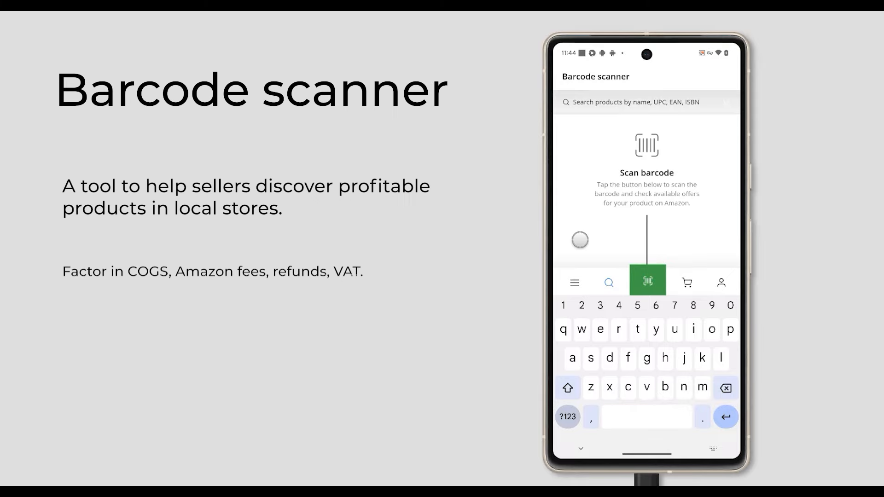
{"action": "left_click", "coordinate": [581, 448]}
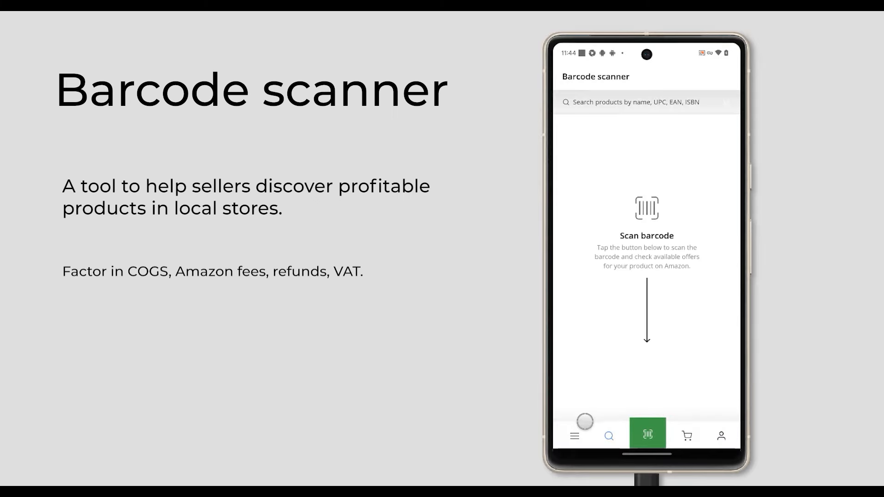
{"action": "left_click", "coordinate": [574, 435]}
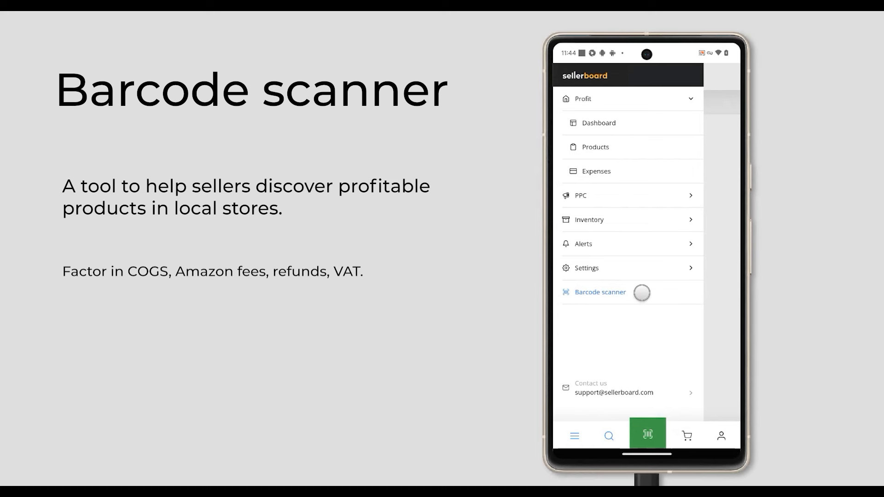
{"action": "left_click", "coordinate": [647, 282]}
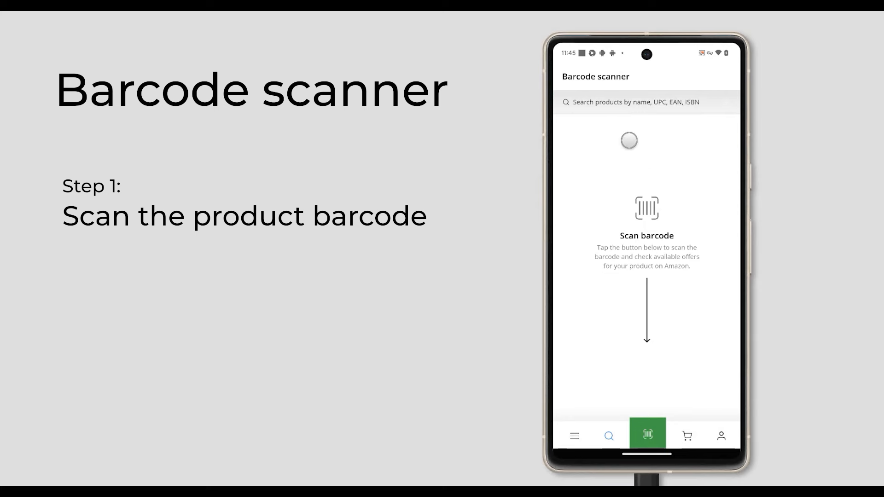
Step: Search the products for "rtx 4070" and open the GIGABYTE VGA GV-N407SWF3OC-12GD result
{"action": "left_click", "coordinate": [641, 102]}
{"action": "type", "text": "rtx"}
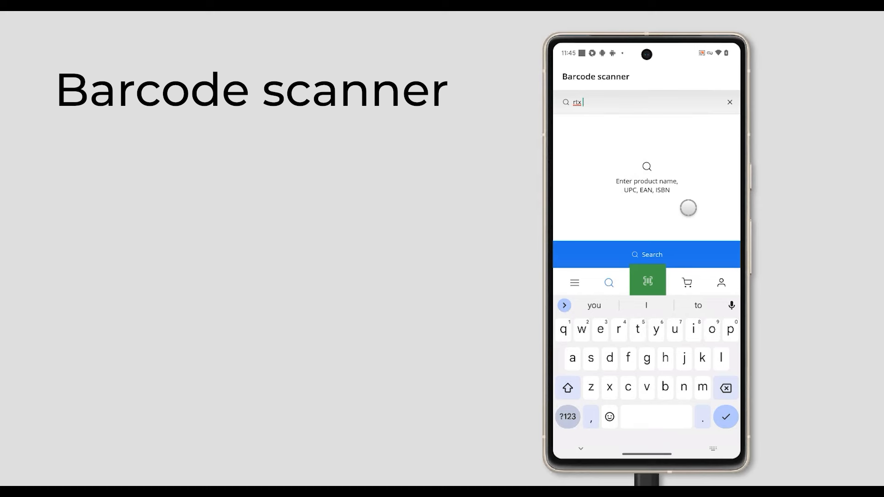
{"action": "type", "text": " 4070"}
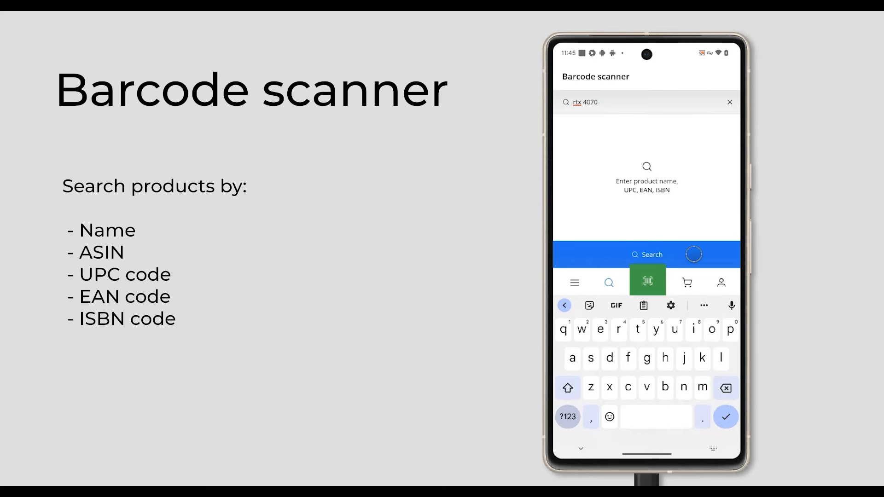
{"action": "left_click", "coordinate": [694, 254]}
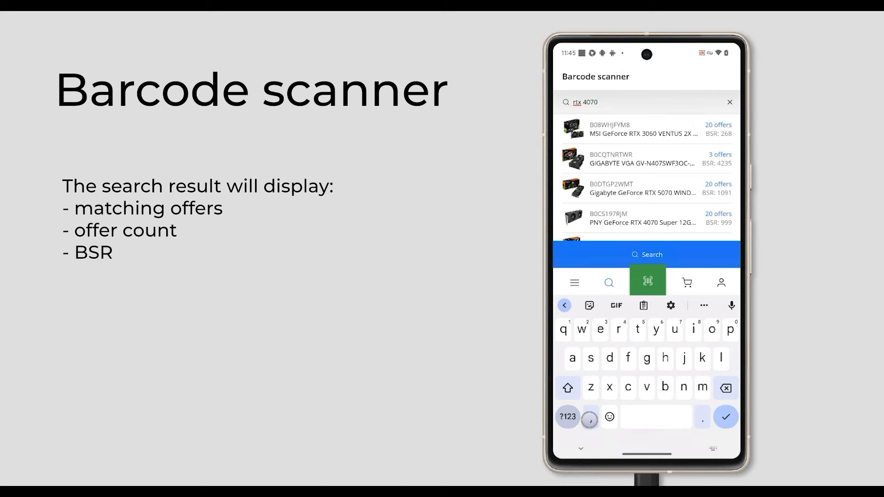
{"action": "left_click", "coordinate": [581, 448]}
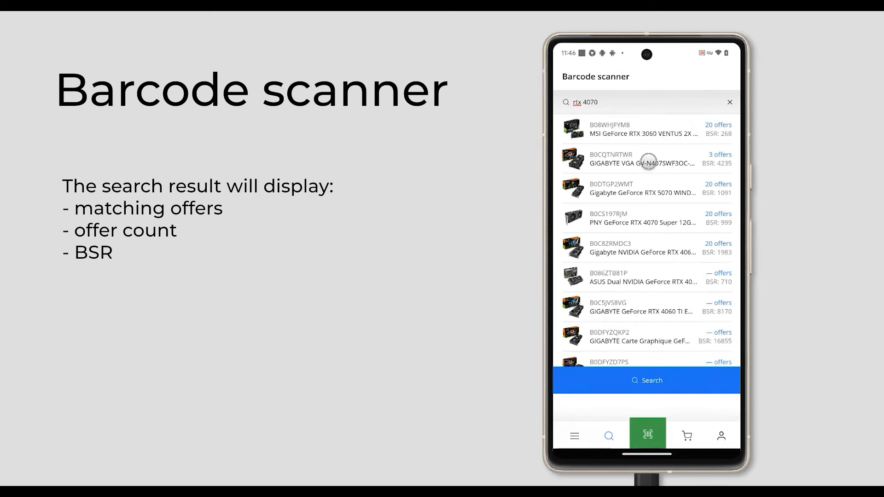
{"action": "left_click", "coordinate": [648, 161]}
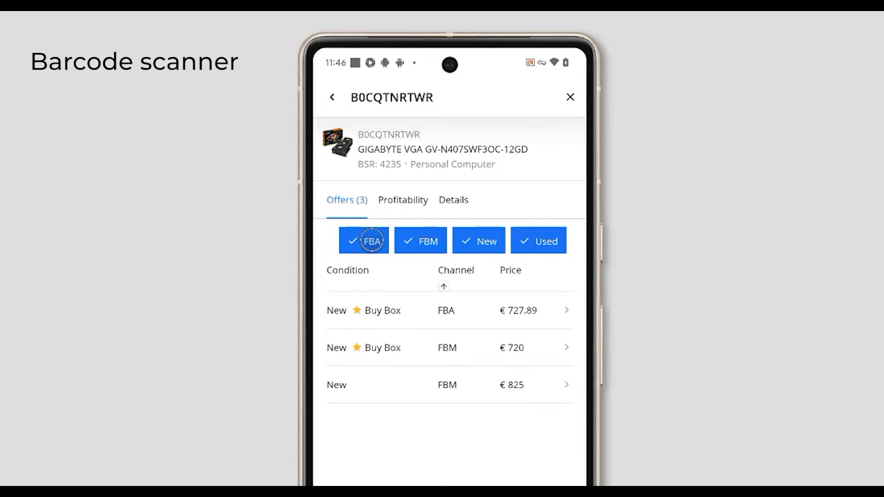
Step: Turn the FBA and FBM filters of the product's offers off and back on
{"action": "left_click", "coordinate": [372, 240]}
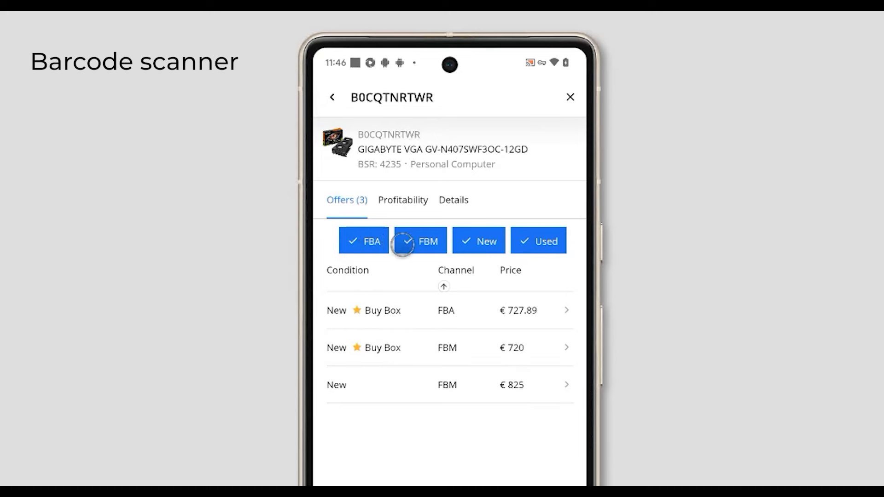
{"action": "left_click", "coordinate": [415, 239]}
{"action": "left_click", "coordinate": [371, 238]}
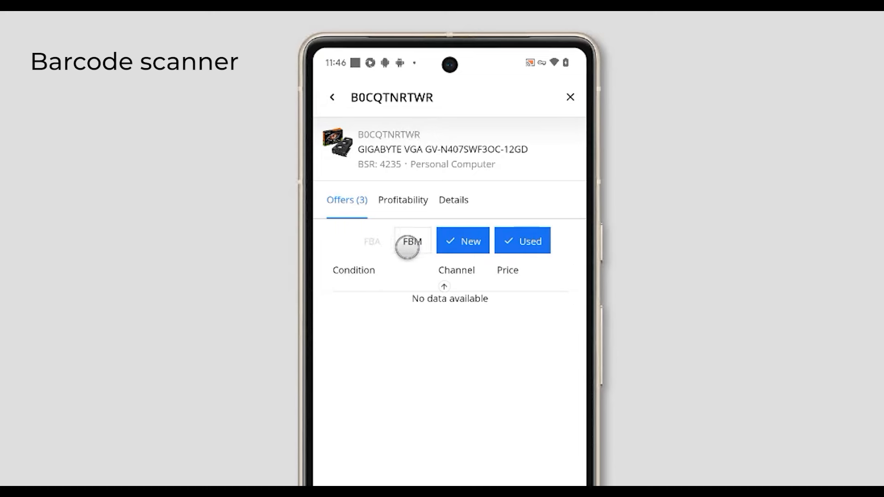
{"action": "left_click", "coordinate": [414, 240]}
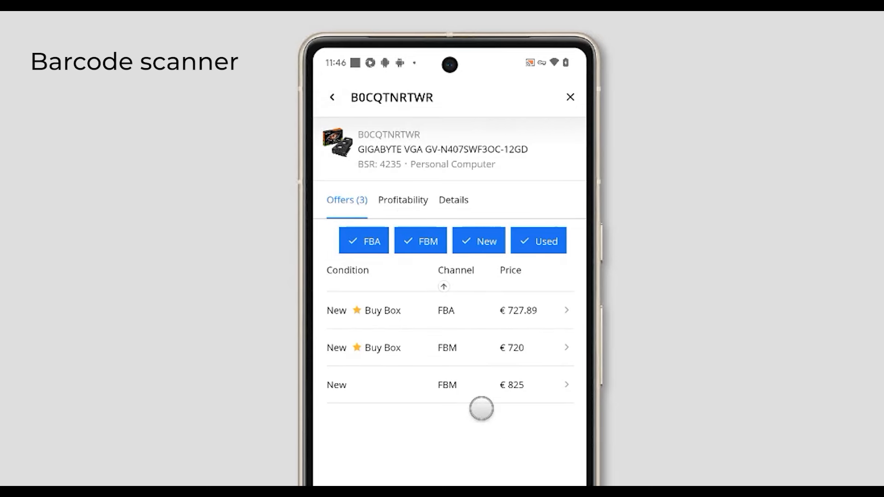
Step: In the profitability calculation of the € 825 FBM offer, expand the Amazon fees and change the channel to FBA
{"action": "left_click", "coordinate": [474, 272]}
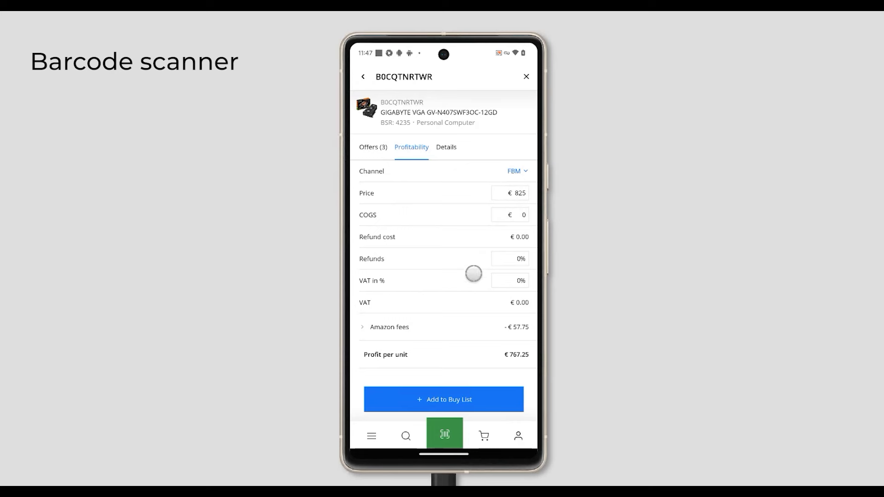
{"action": "left_click", "coordinate": [365, 327]}
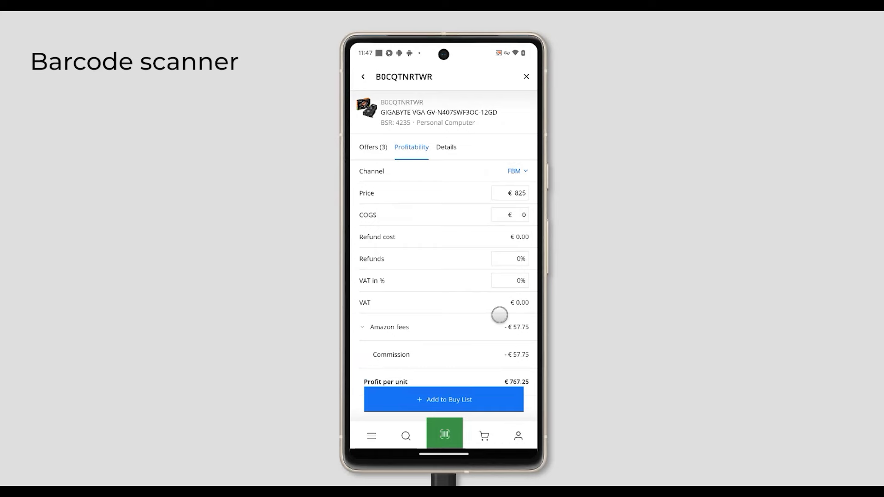
{"action": "left_click", "coordinate": [518, 172]}
{"action": "left_click", "coordinate": [390, 381]}
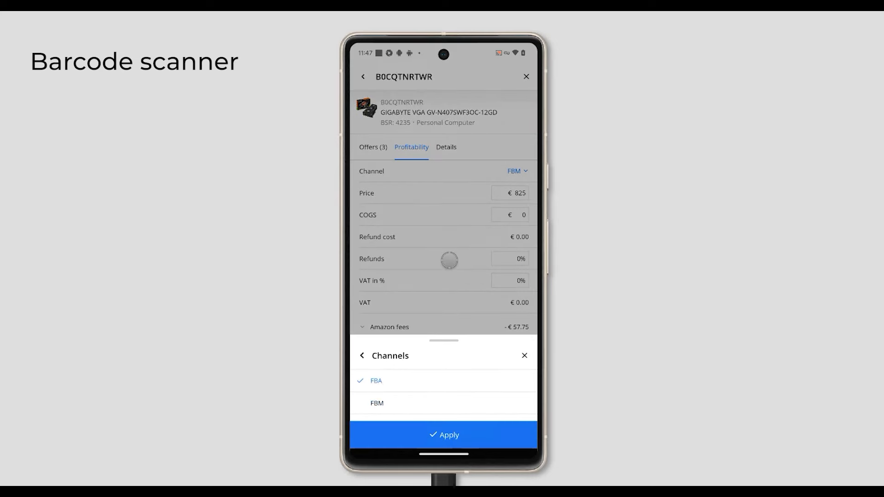
{"action": "left_click", "coordinate": [454, 434]}
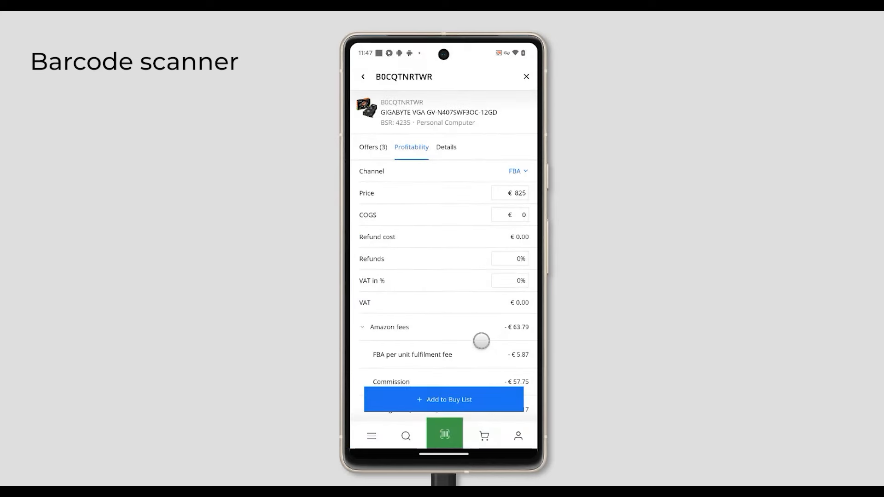
{"action": "scroll", "coordinate": [385, 346], "scroll_direction": "down", "scroll_amount": 1}
{"action": "left_click_drag", "start_coordinate": [386, 345], "coordinate": [458, 292]}
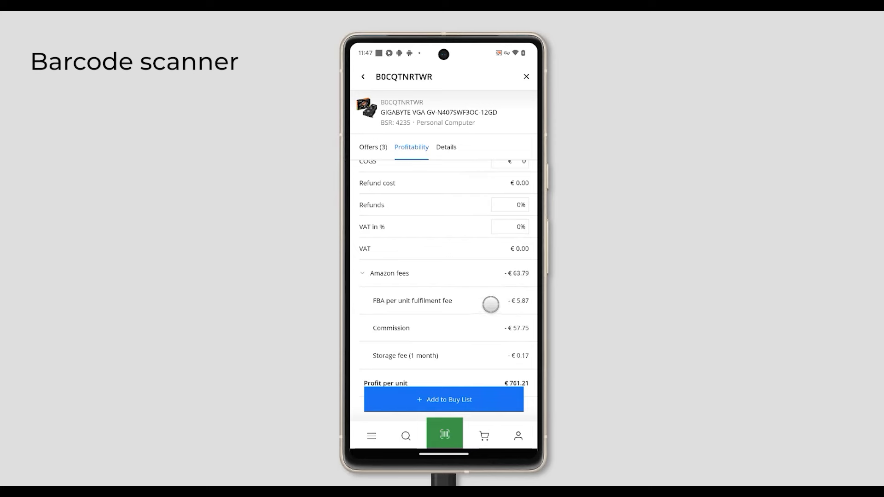
Step: Set the product's COGS to € 450 and its refunds to 1% in the profitability calculation
{"action": "scroll", "coordinate": [489, 328], "scroll_direction": "up", "scroll_amount": 2}
{"action": "left_click", "coordinate": [523, 214]}
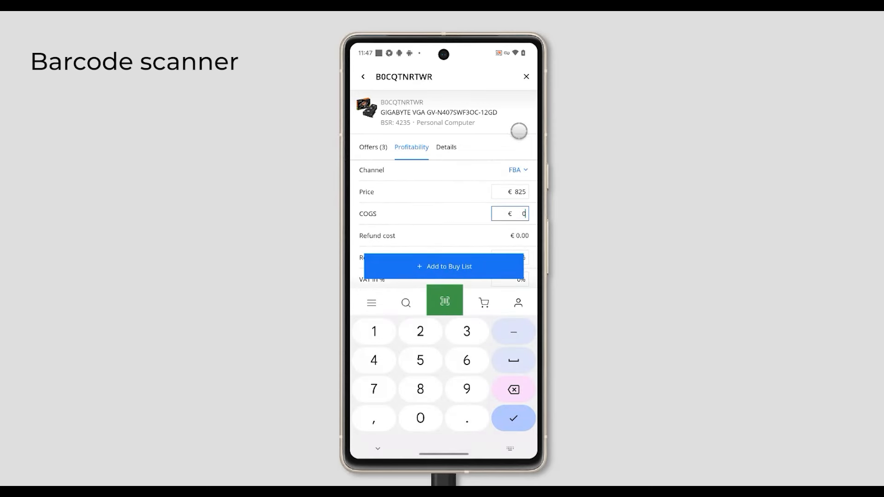
{"action": "type", "text": "450"}
{"action": "left_click", "coordinate": [518, 235]}
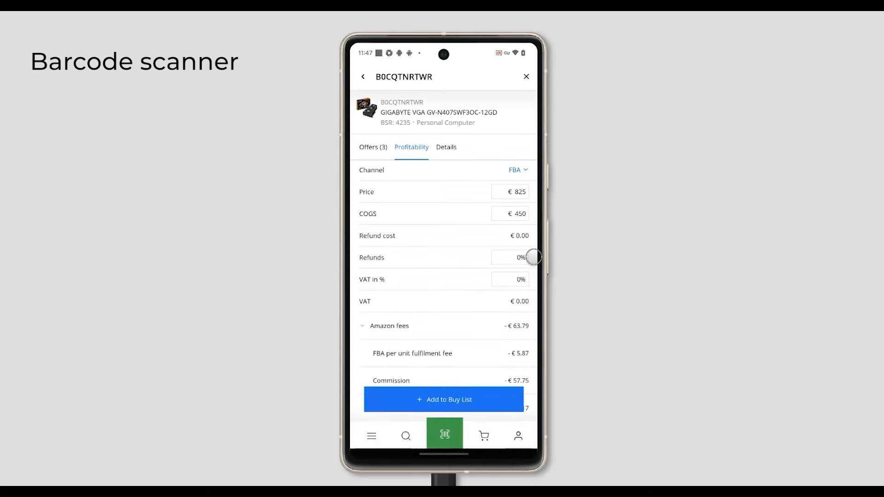
{"action": "left_click", "coordinate": [526, 258]}
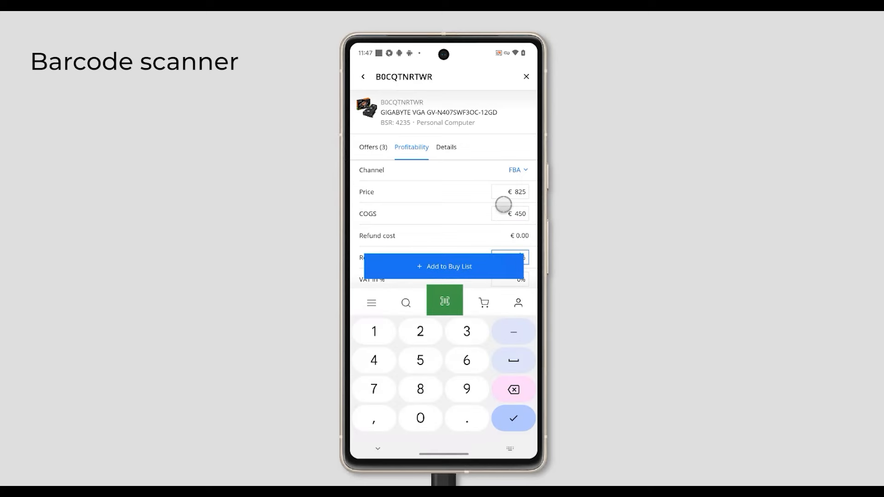
{"action": "scroll", "coordinate": [503, 205], "scroll_direction": "down", "scroll_amount": 2}
{"action": "type", "text": "1"}
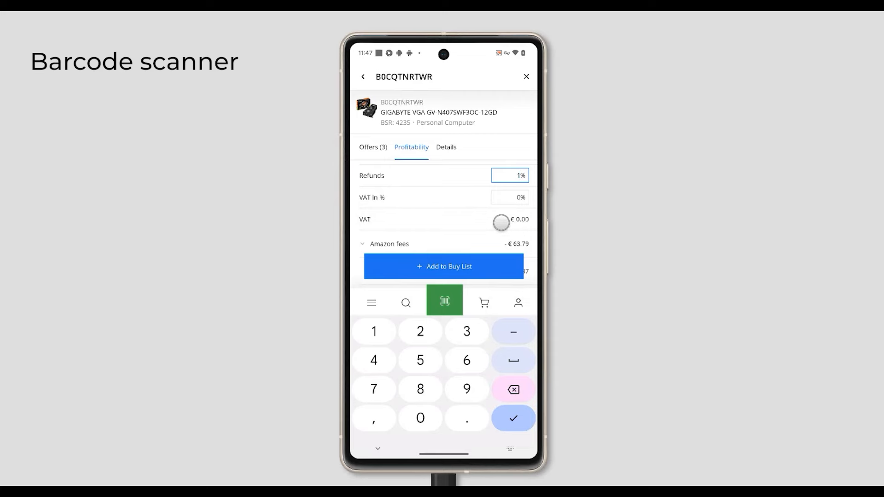
{"action": "key", "text": "Return"}
{"action": "scroll", "coordinate": [518, 328], "scroll_direction": "down", "scroll_amount": 2}
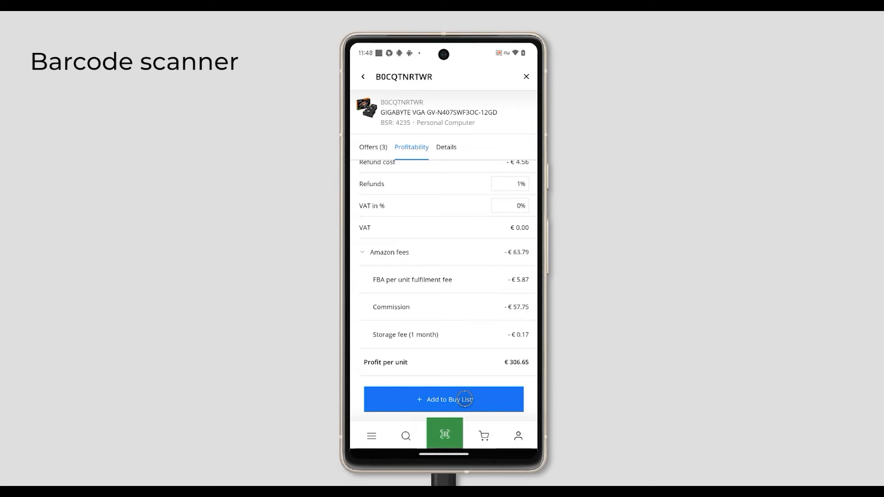
Step: Add the GIGABYTE graphics card to the buy list BuyList - May 7, 2025 with a quantity of 3
{"action": "left_click", "coordinate": [465, 399]}
{"action": "left_click_drag", "start_coordinate": [470, 211], "coordinate": [450, 71]}
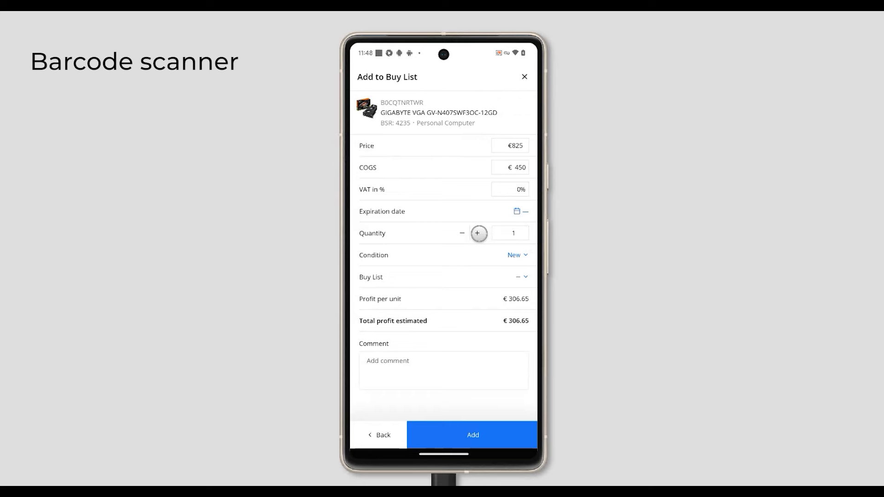
{"action": "left_click", "coordinate": [517, 211]}
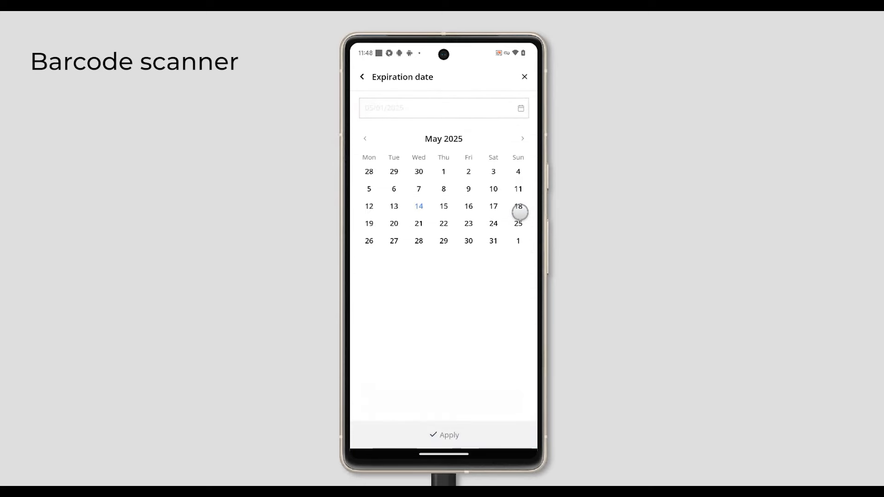
{"action": "left_click", "coordinate": [362, 76]}
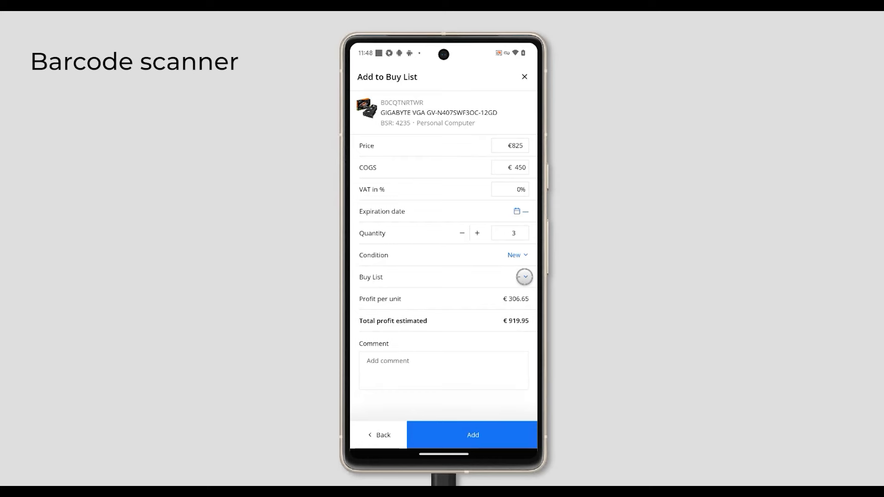
{"action": "left_click", "coordinate": [520, 278]}
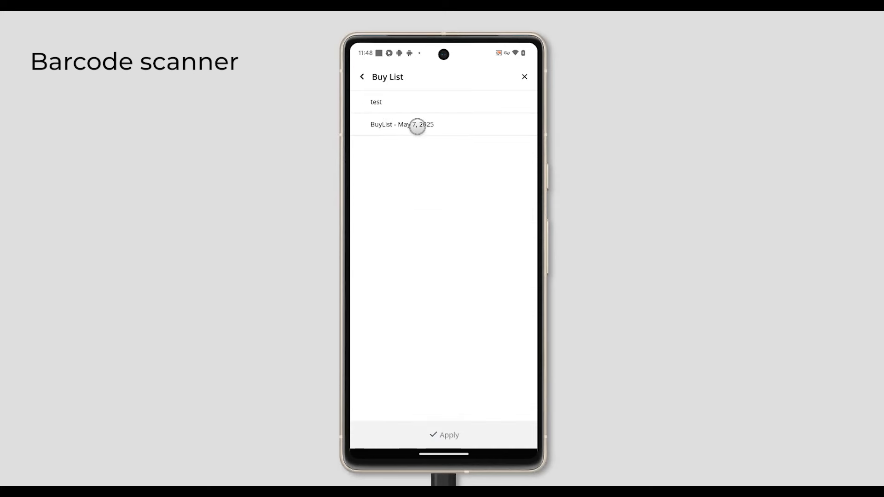
{"action": "left_click", "coordinate": [416, 124]}
{"action": "left_click", "coordinate": [499, 417]}
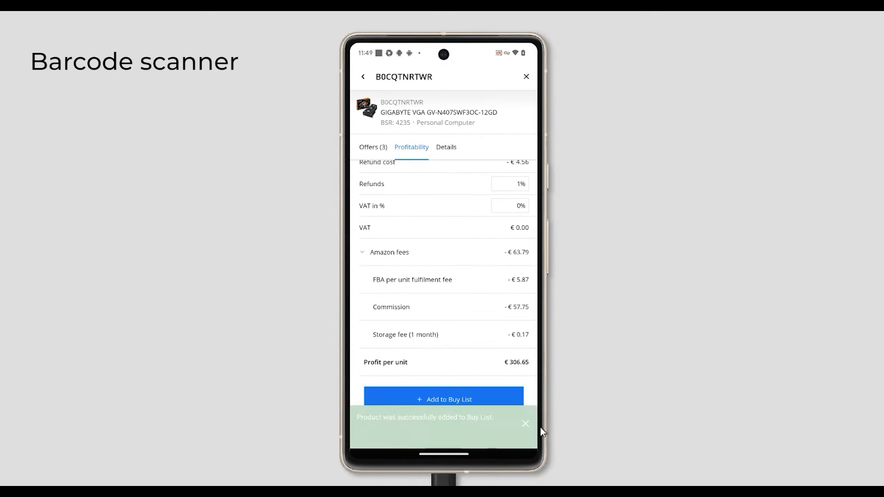
{"action": "left_click", "coordinate": [525, 424]}
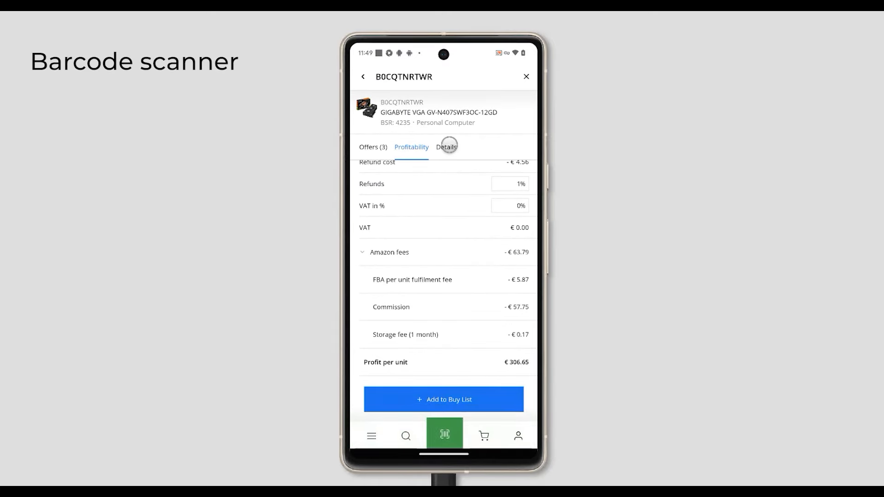
Step: View the graphics card's details, including its allowed conditions, and open the buy list BuyList - May 7, 2025
{"action": "left_click", "coordinate": [447, 146]}
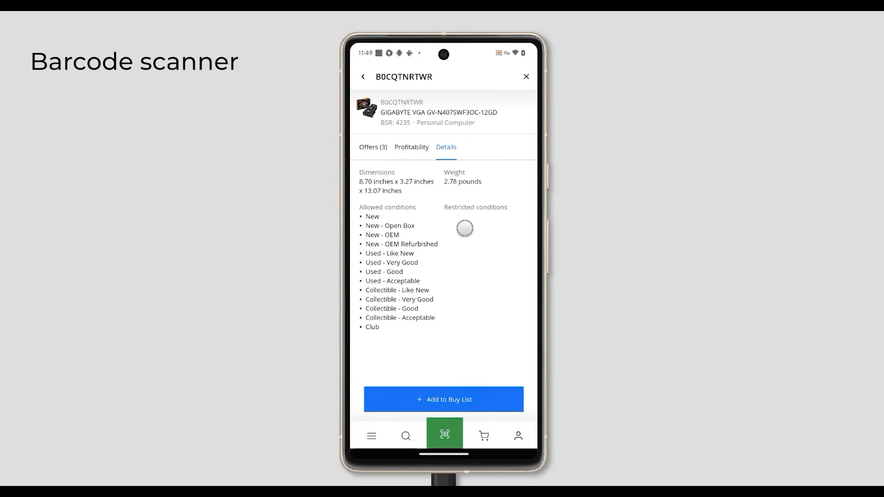
{"action": "left_click", "coordinate": [484, 438]}
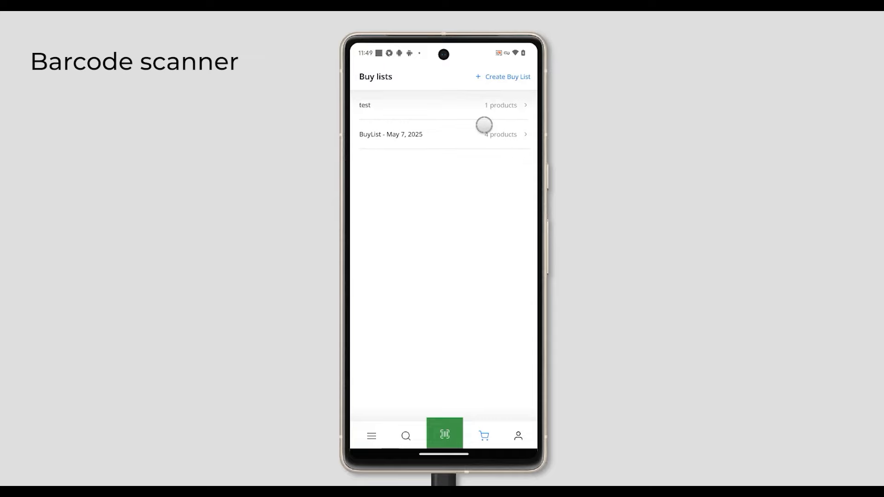
{"action": "left_click", "coordinate": [439, 135]}
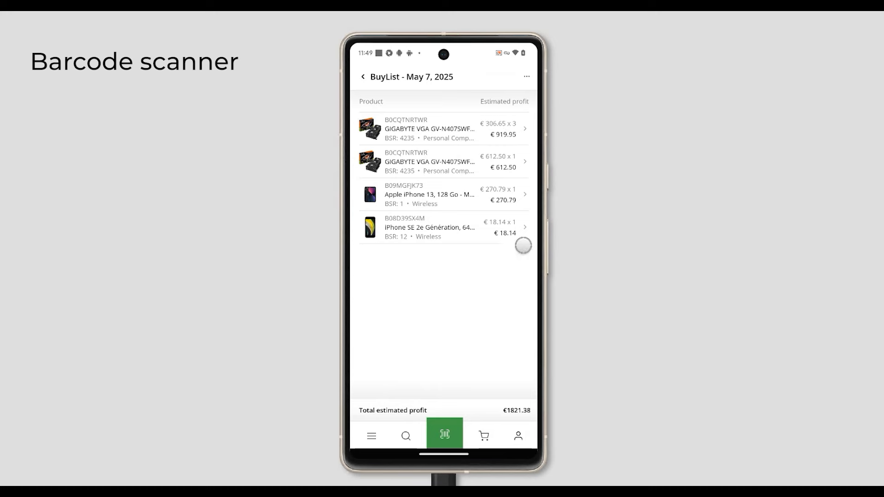
Step: Open the iPhone SE 2e Génération product of the buy list for editing and close it
{"action": "left_click_drag", "start_coordinate": [520, 228], "coordinate": [438, 231]}
{"action": "left_click", "coordinate": [458, 233]}
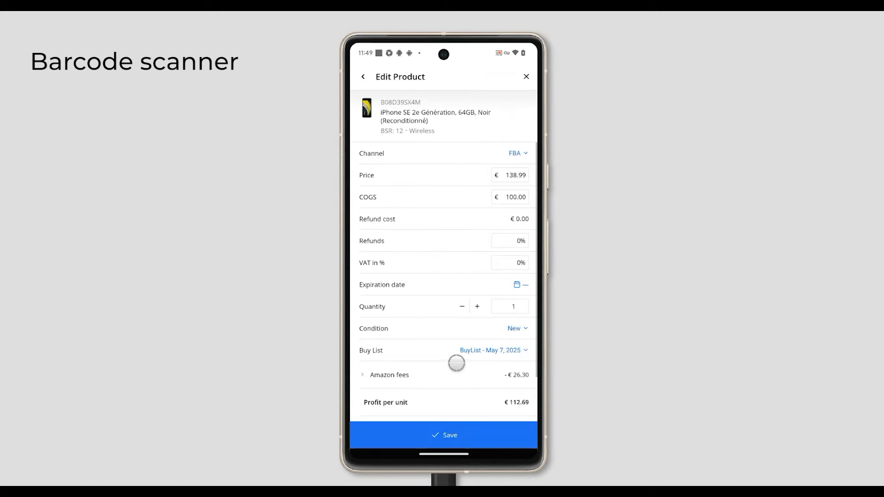
{"action": "left_click", "coordinate": [527, 77]}
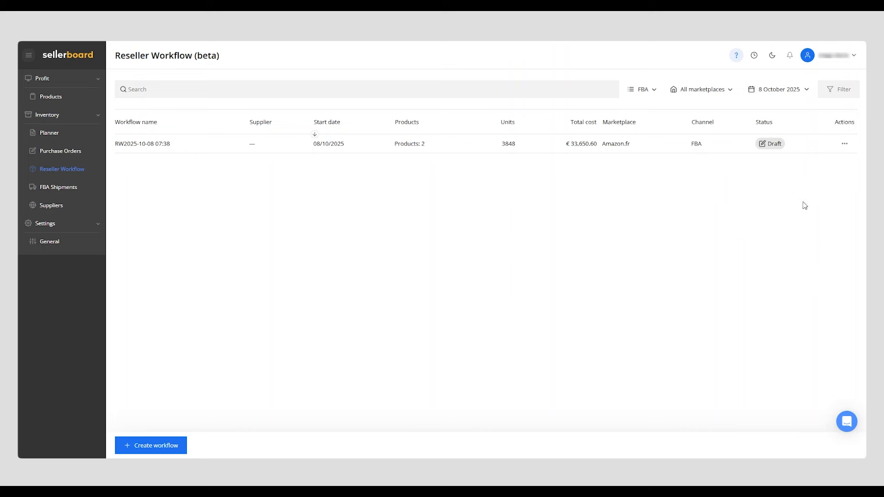
{"action": "left_click", "coordinate": [845, 144]}
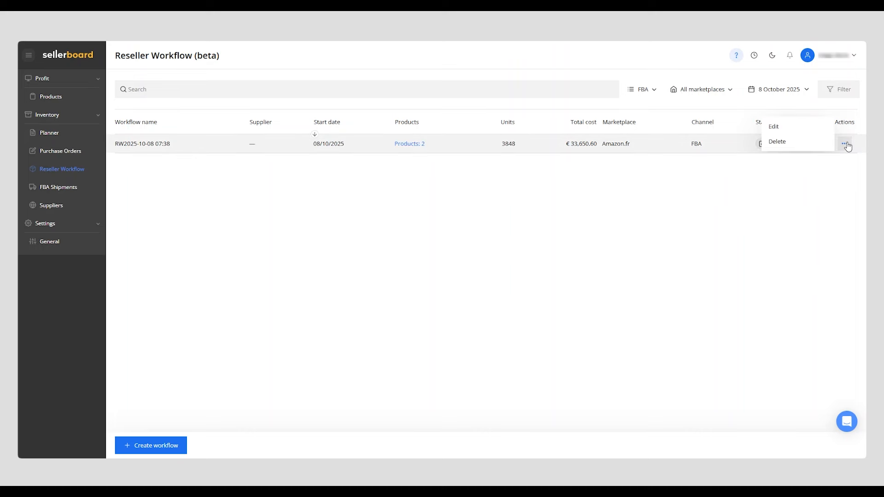
{"action": "left_click", "coordinate": [780, 131]}
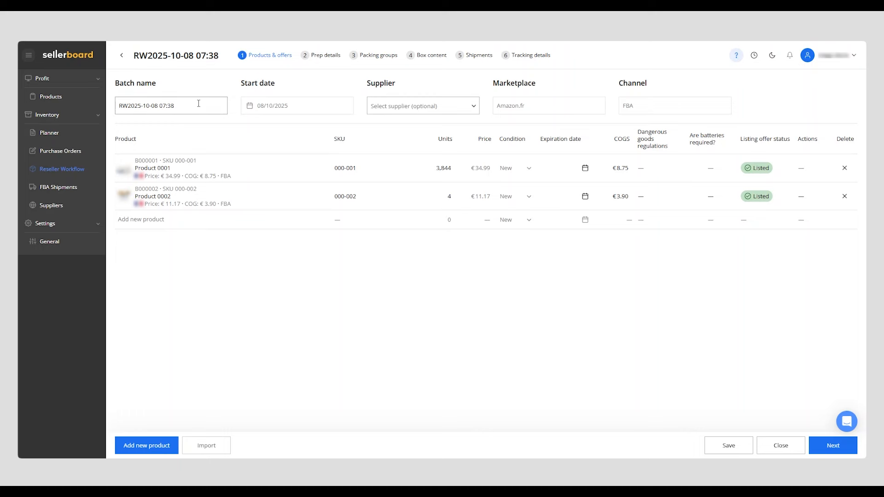
{"action": "left_click", "coordinate": [199, 103]}
Step: Open the new supplier form from the batch's supplier selection, view its currency options, and close the form
{"action": "left_click", "coordinate": [396, 112]}
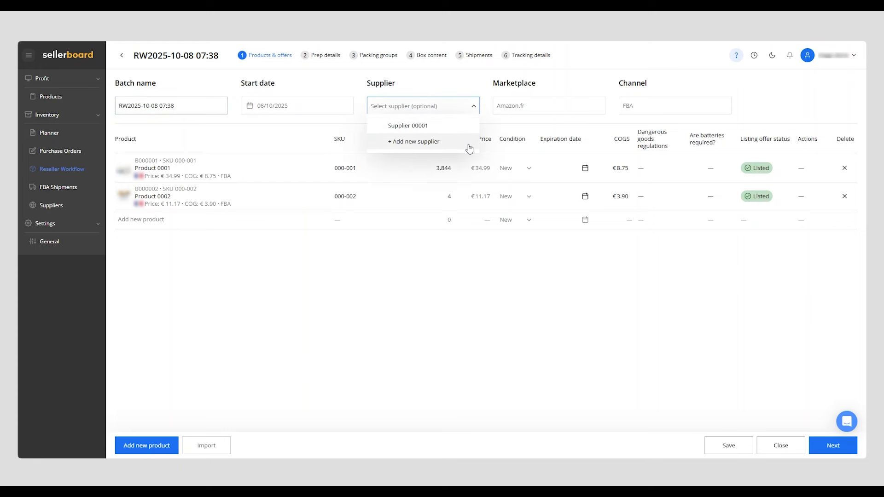
{"action": "left_click", "coordinate": [427, 142]}
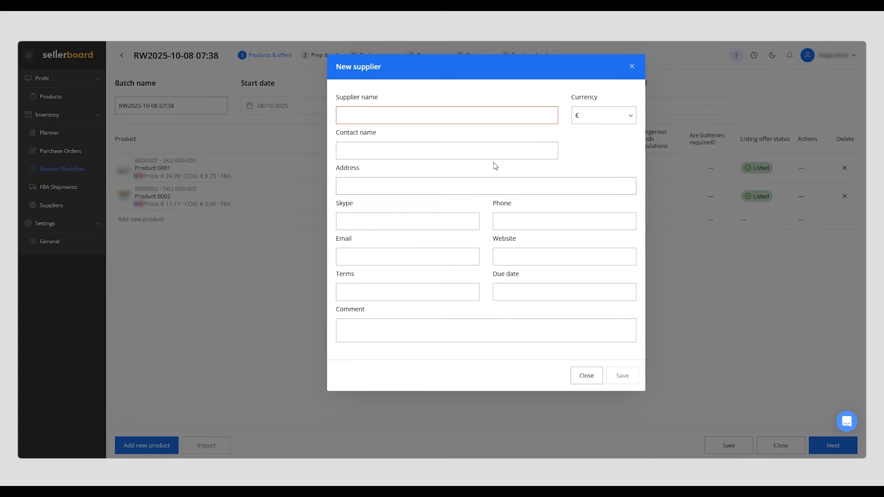
{"action": "left_click", "coordinate": [600, 121]}
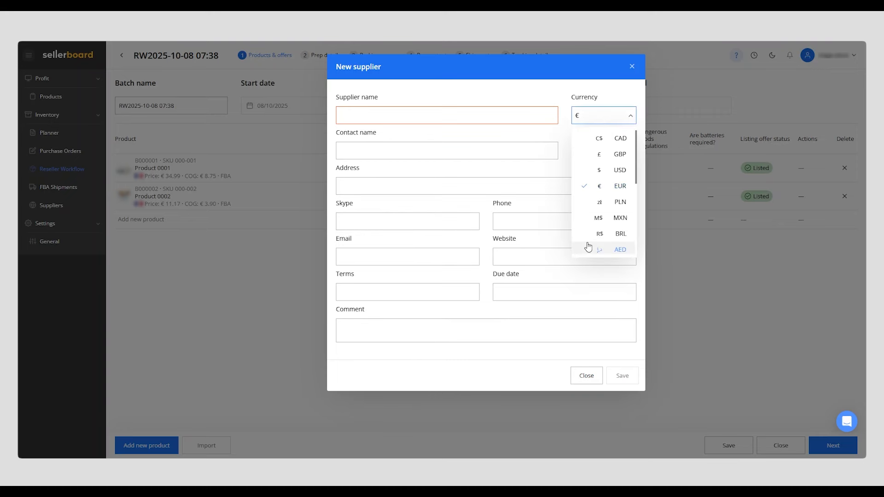
{"action": "left_click", "coordinate": [490, 147]}
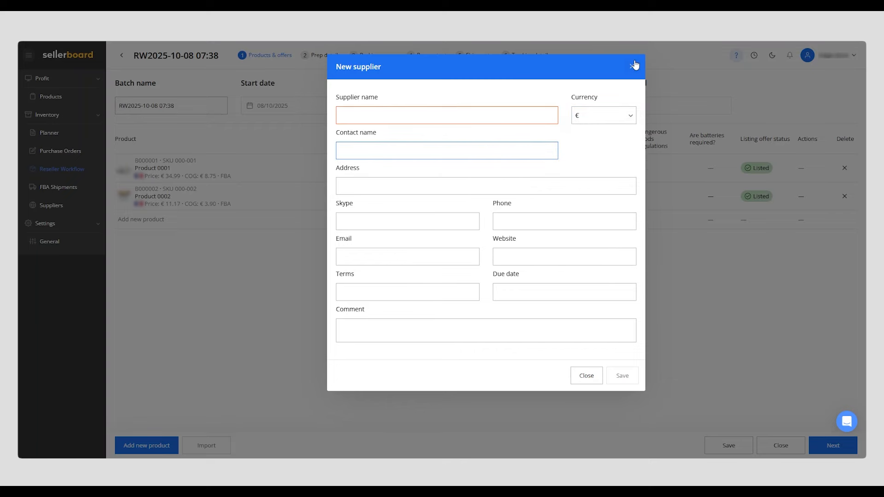
{"action": "left_click", "coordinate": [634, 65]}
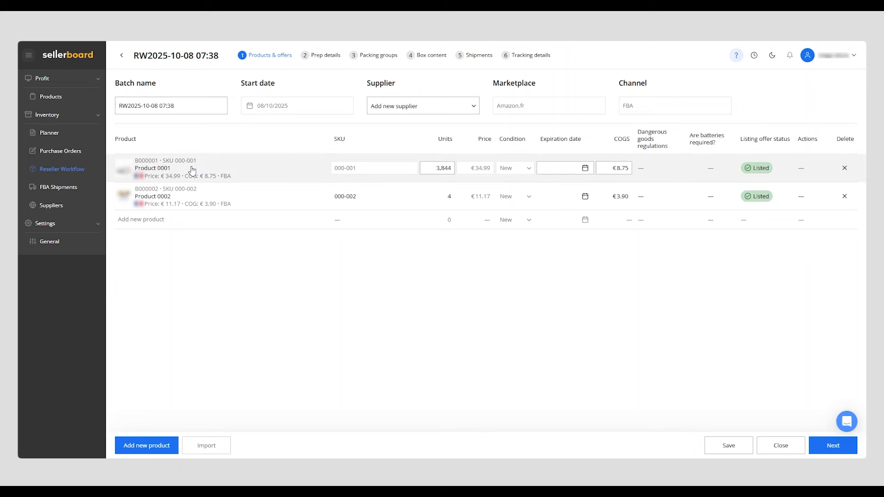
Step: Search the Amazon catalog for "sneakers" and start an offer for PUMA Mixte Smash V2 L Baskets, Black Black, 45 EU
{"action": "left_click", "coordinate": [177, 216]}
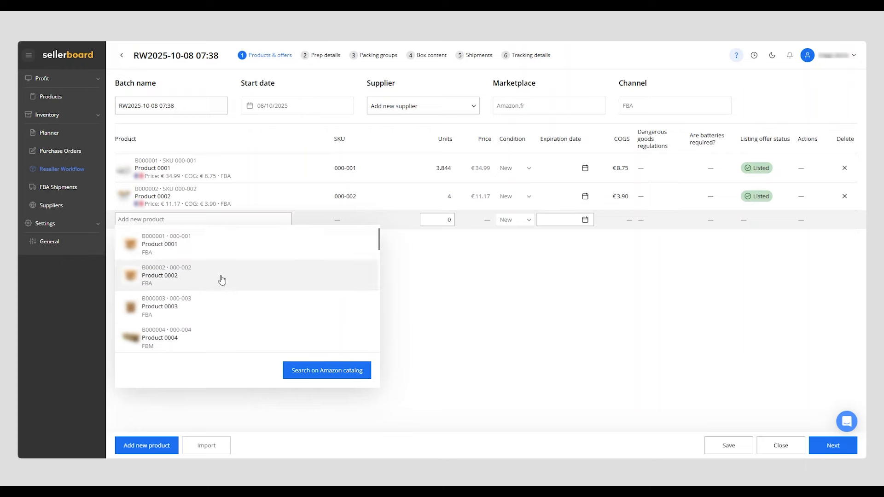
{"action": "left_click", "coordinate": [345, 375]}
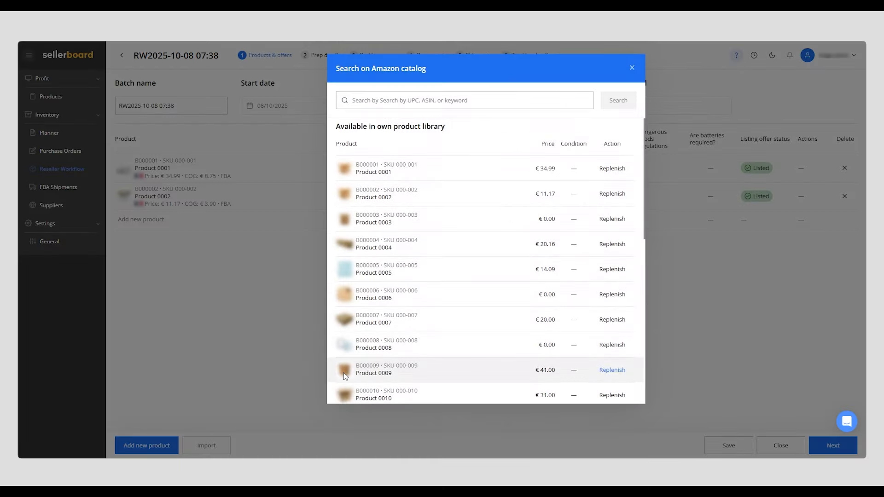
{"action": "left_click", "coordinate": [433, 107]}
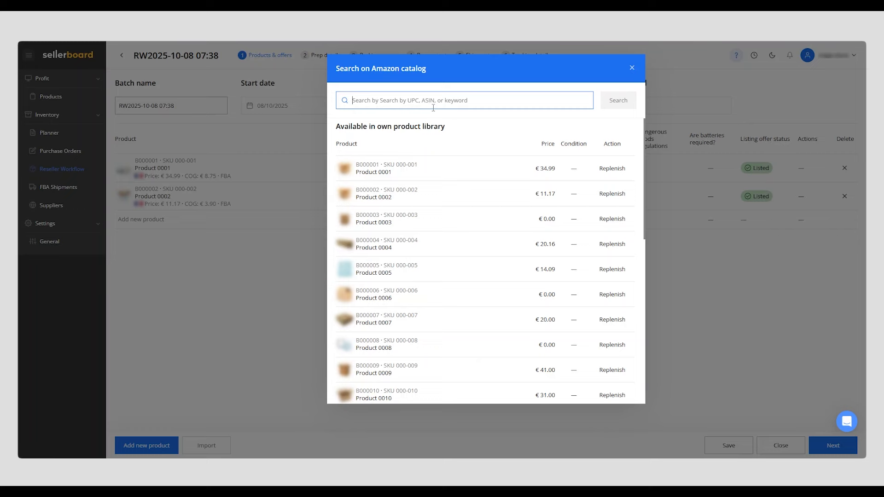
{"action": "type", "text": "sneakers"}
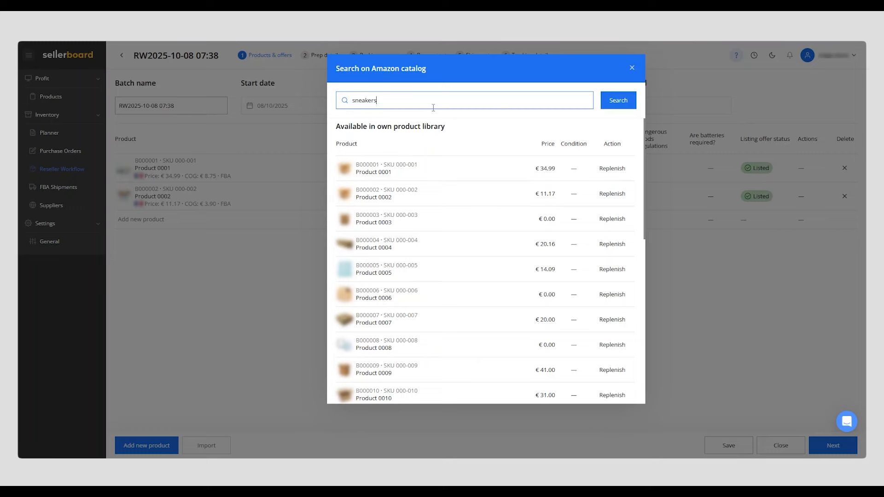
{"action": "left_click", "coordinate": [626, 98]}
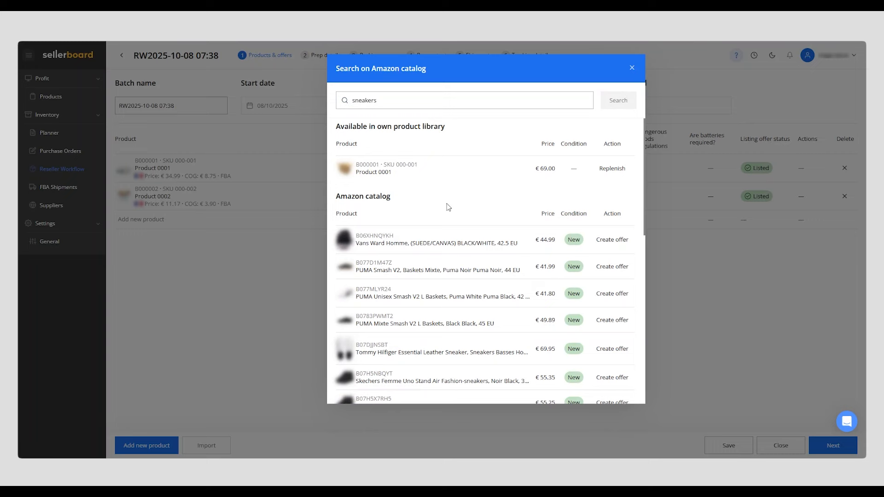
{"action": "scroll", "coordinate": [426, 230], "scroll_direction": "down", "scroll_amount": 1}
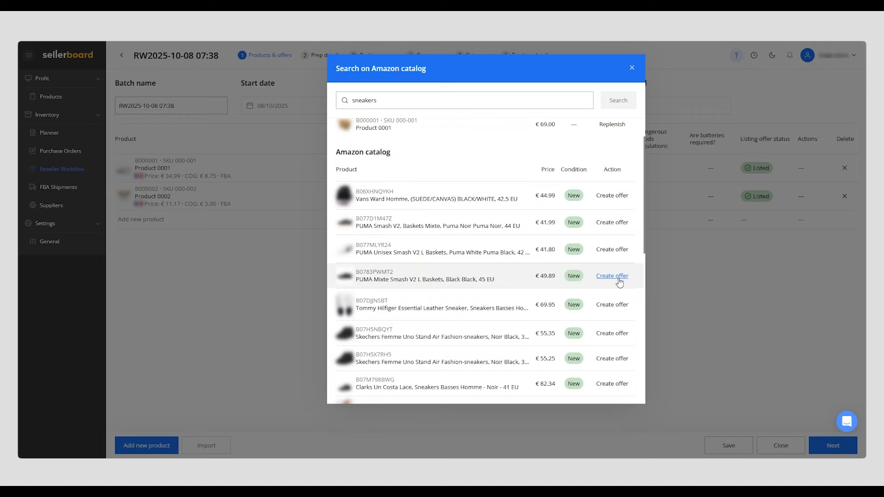
{"action": "left_click", "coordinate": [612, 277]}
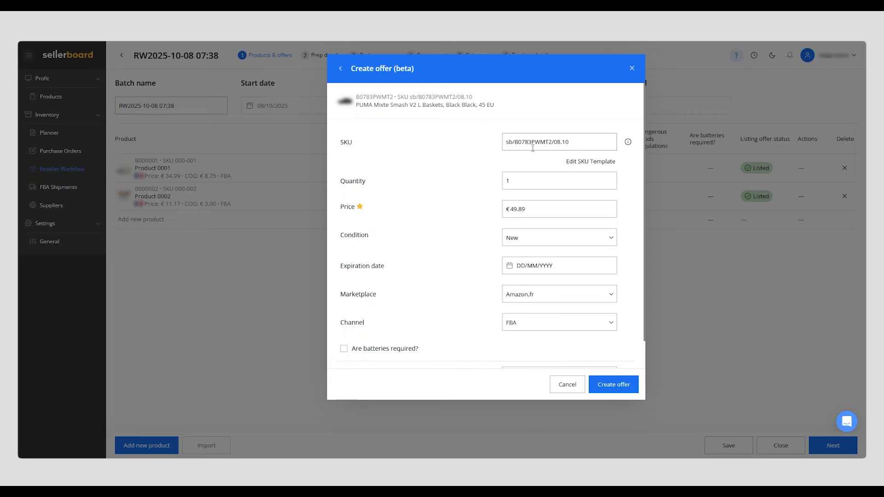
Step: Examine the SKU template and the options for its custom text and separator elements, and return to the offer
{"action": "left_click", "coordinate": [594, 165]}
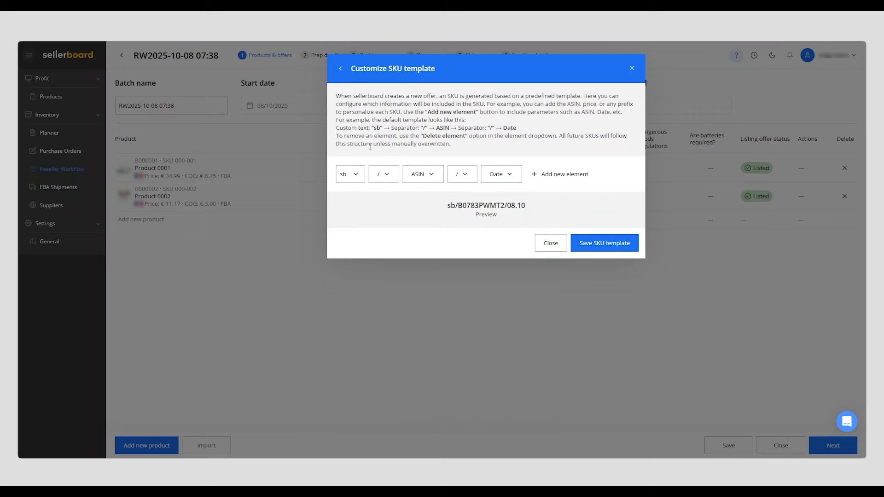
{"action": "left_click", "coordinate": [356, 178]}
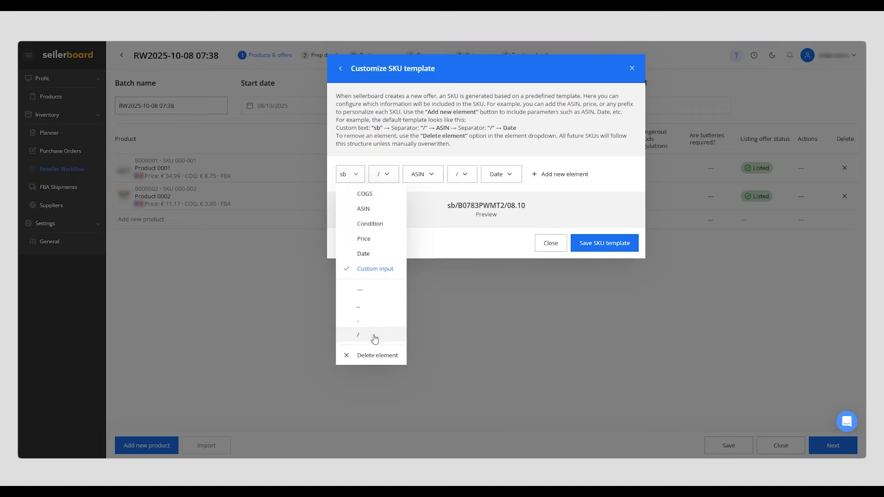
{"action": "left_click", "coordinate": [387, 172]}
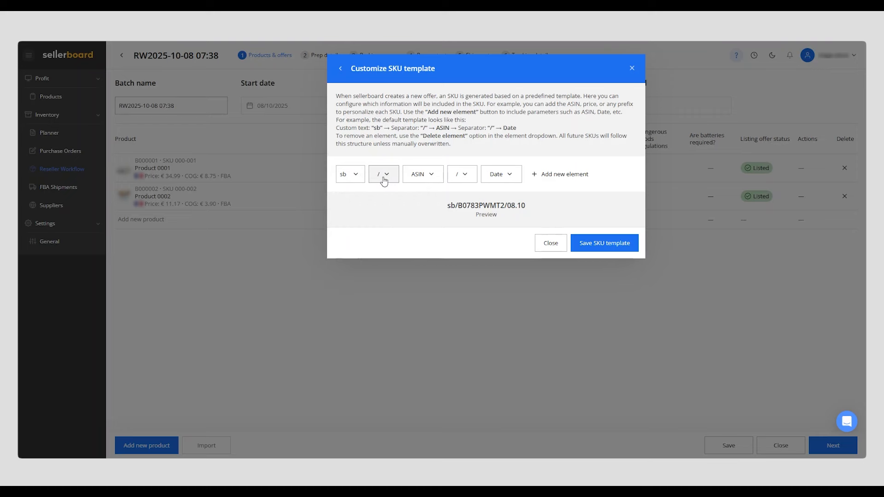
{"action": "left_click", "coordinate": [384, 181]}
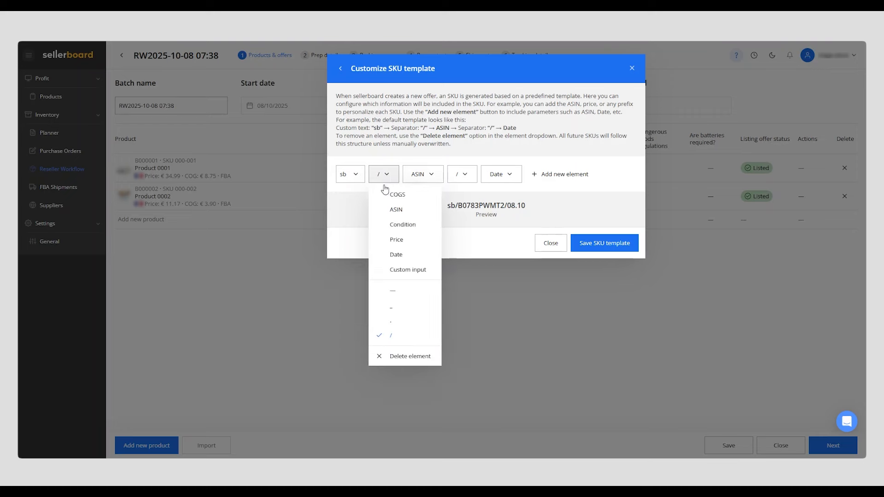
{"action": "left_click", "coordinate": [541, 209]}
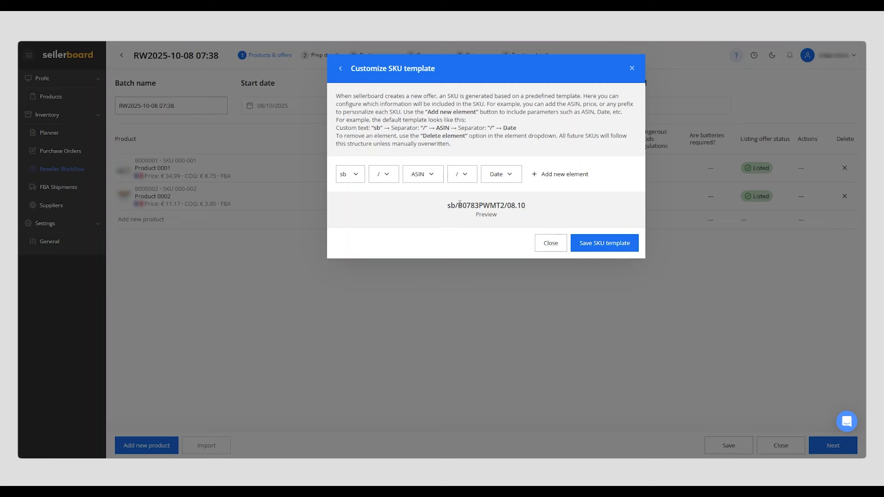
{"action": "left_click", "coordinate": [548, 243]}
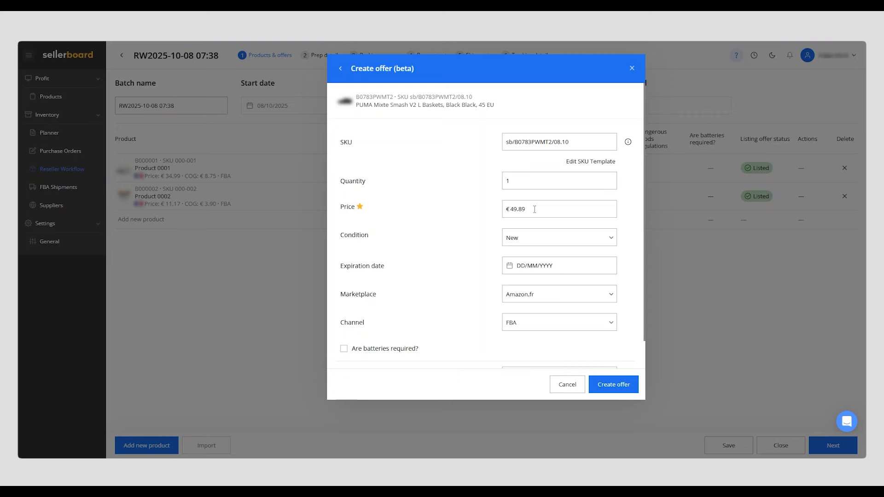
Step: Examine the offer form's price, condition, expiration date, marketplace, channel and COGS fields, and cancel the offer
{"action": "mouse_move", "coordinate": [360, 210]}
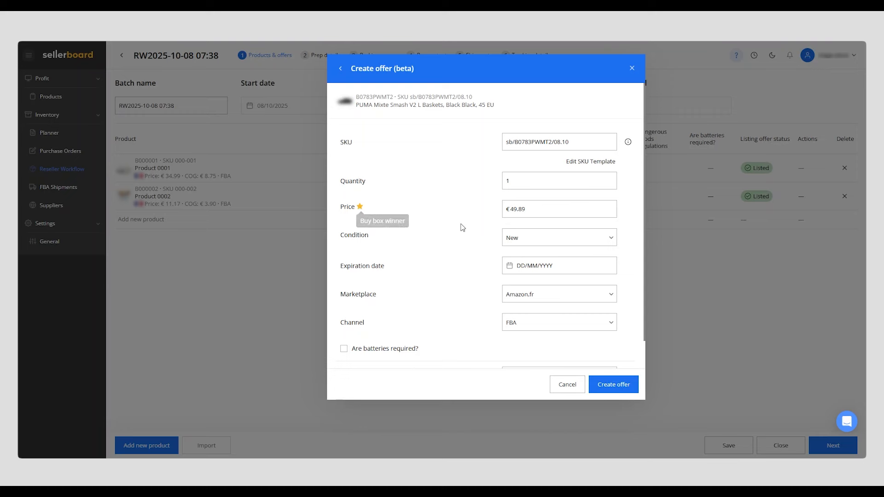
{"action": "left_click", "coordinate": [511, 237]}
{"action": "left_click", "coordinate": [538, 271]}
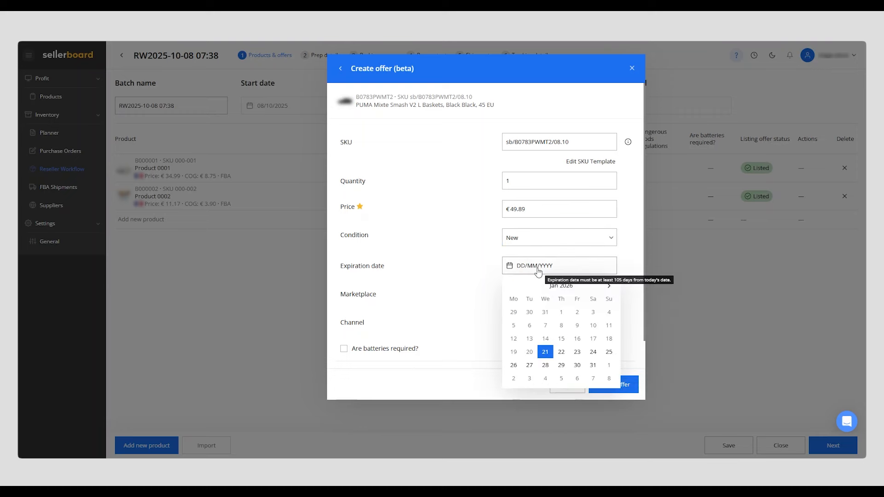
{"action": "left_click", "coordinate": [456, 257]}
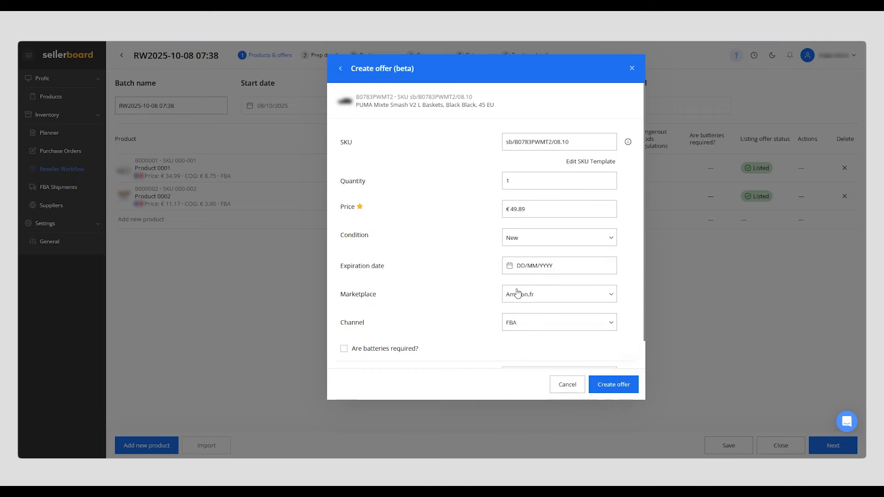
{"action": "left_click", "coordinate": [537, 294]}
{"action": "left_click", "coordinate": [435, 269]}
{"action": "left_click", "coordinate": [535, 324]}
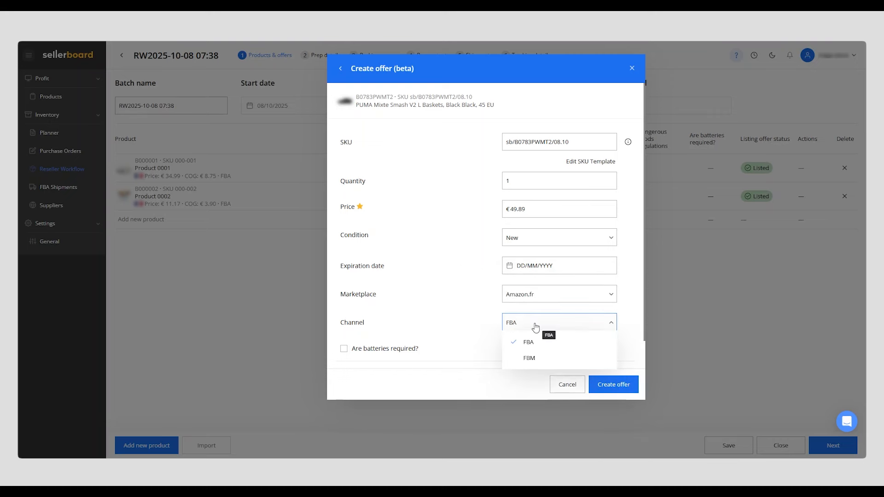
{"action": "left_click", "coordinate": [451, 284]}
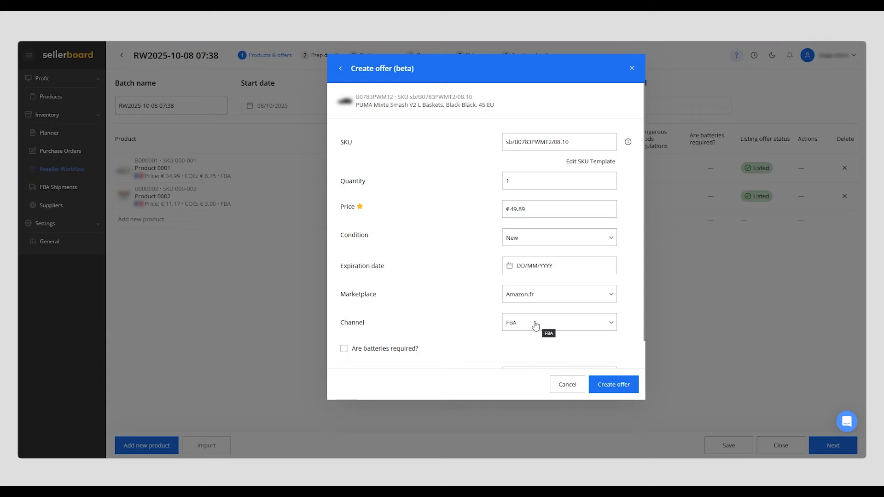
{"action": "scroll", "coordinate": [489, 310], "scroll_direction": "down", "scroll_amount": 1}
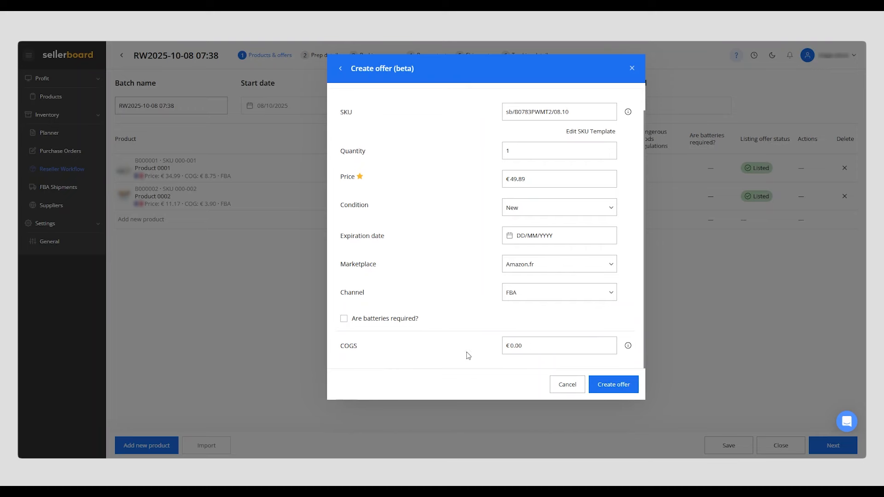
{"action": "scroll", "coordinate": [534, 351], "scroll_direction": "up", "scroll_amount": 1}
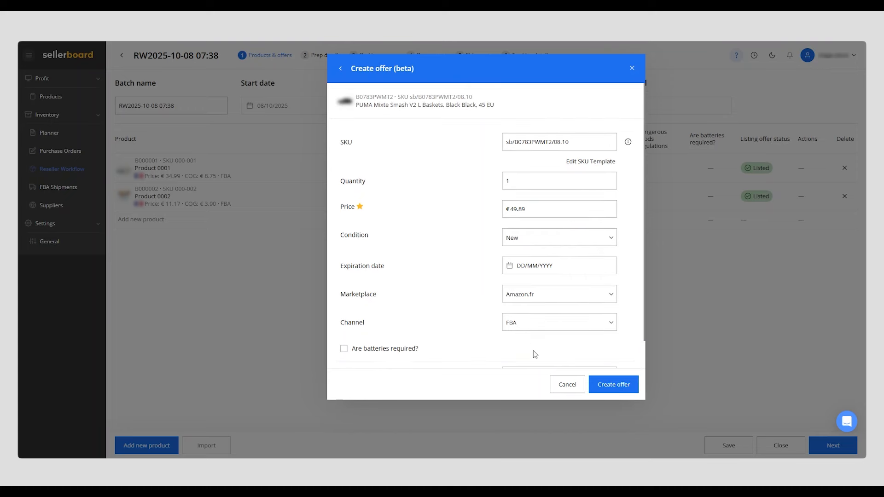
{"action": "left_click", "coordinate": [569, 389]}
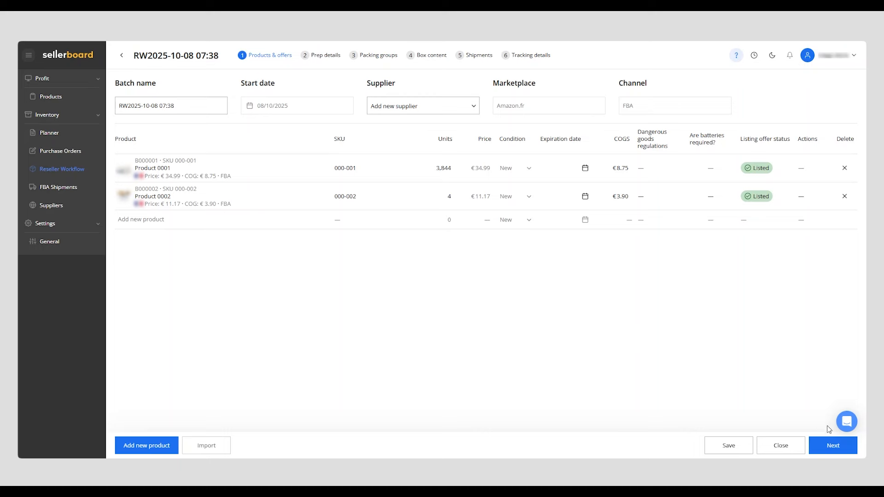
Step: Proceed to the prep details without creating a FIFO batch, and look over the columns of the products to send
{"action": "left_click", "coordinate": [832, 445]}
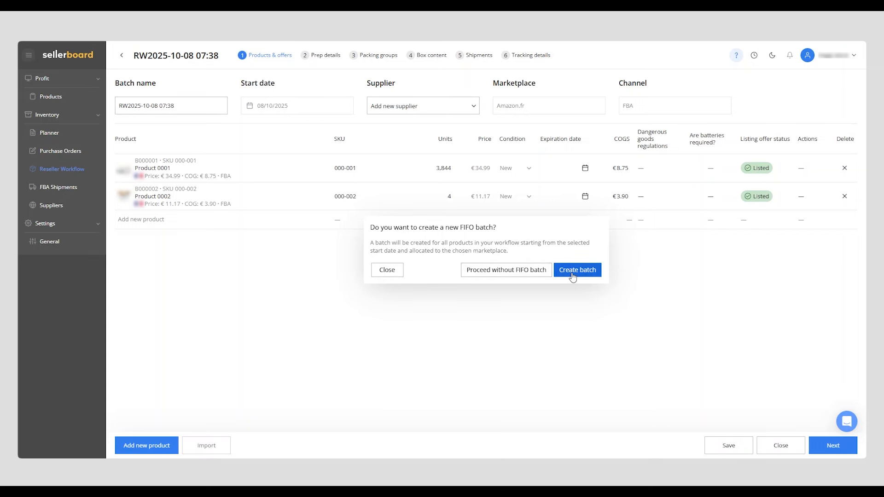
{"action": "left_click", "coordinate": [529, 271]}
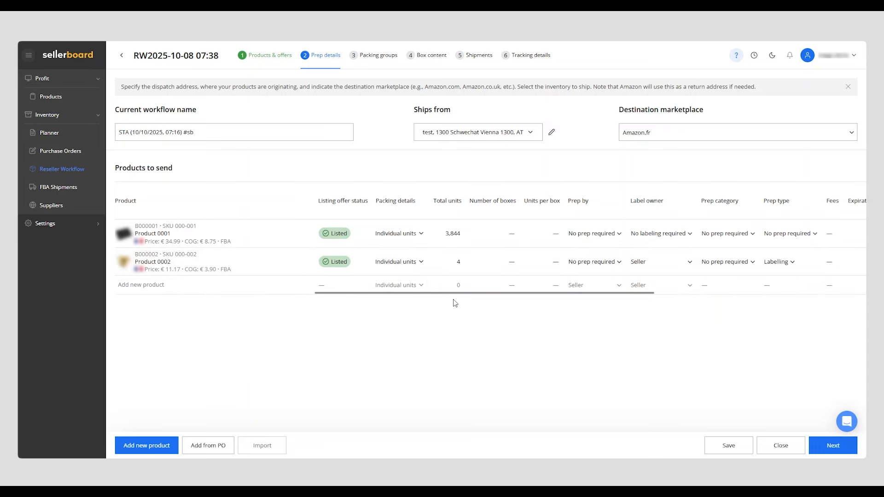
{"action": "left_click_drag", "start_coordinate": [455, 294], "coordinate": [749, 307]}
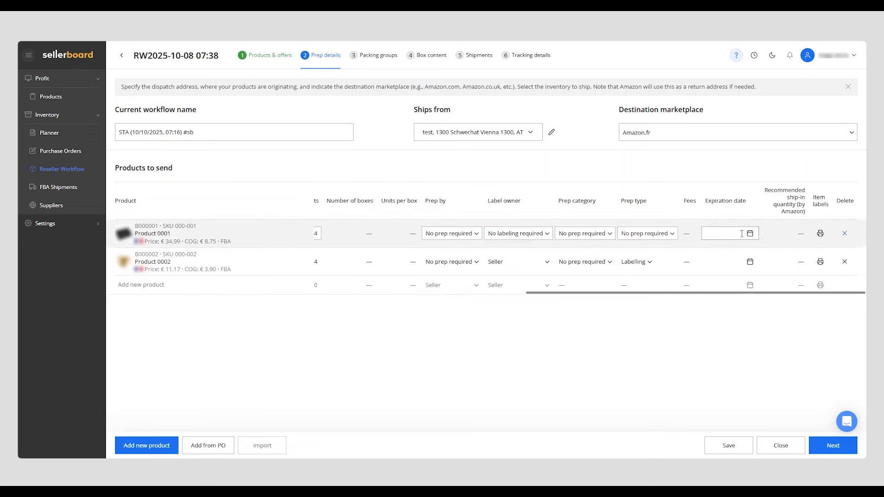
{"action": "left_click_drag", "start_coordinate": [719, 294], "coordinate": [450, 312]}
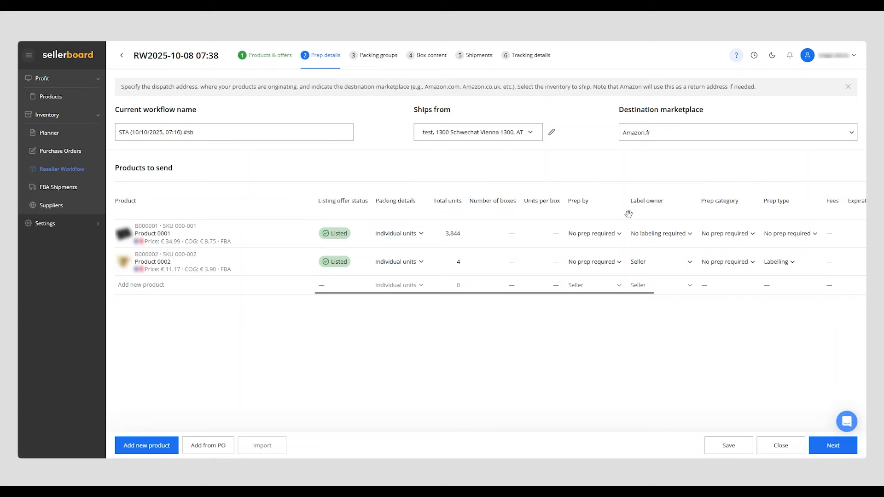
Step: Examine the prep-by, label owner, prep category and prep type options for Product 0001 without changing them
{"action": "left_click", "coordinate": [621, 236]}
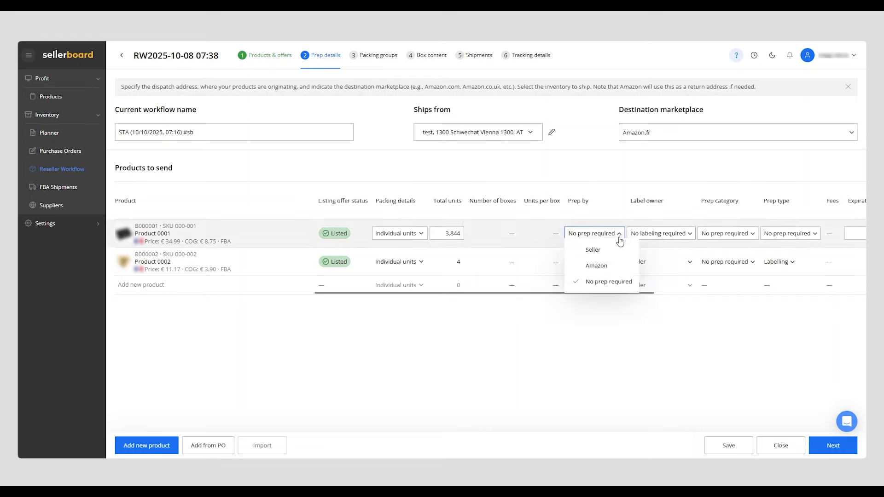
{"action": "left_click", "coordinate": [612, 288]}
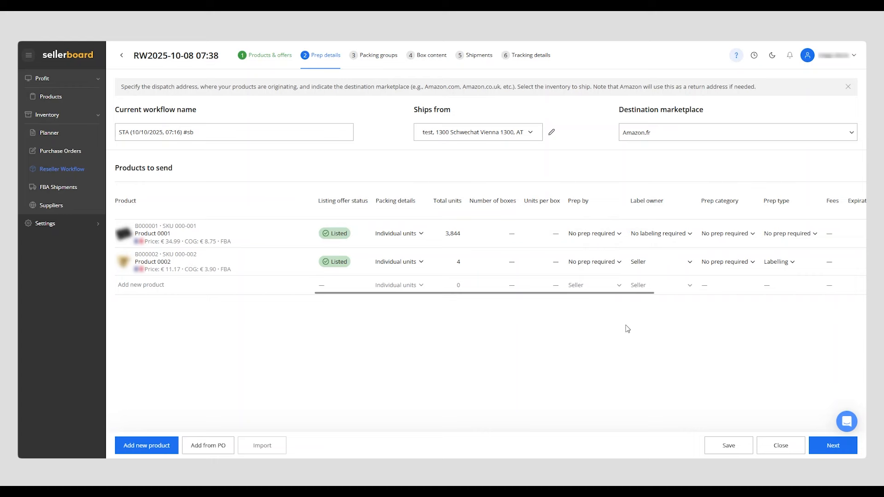
{"action": "left_click", "coordinate": [690, 236]}
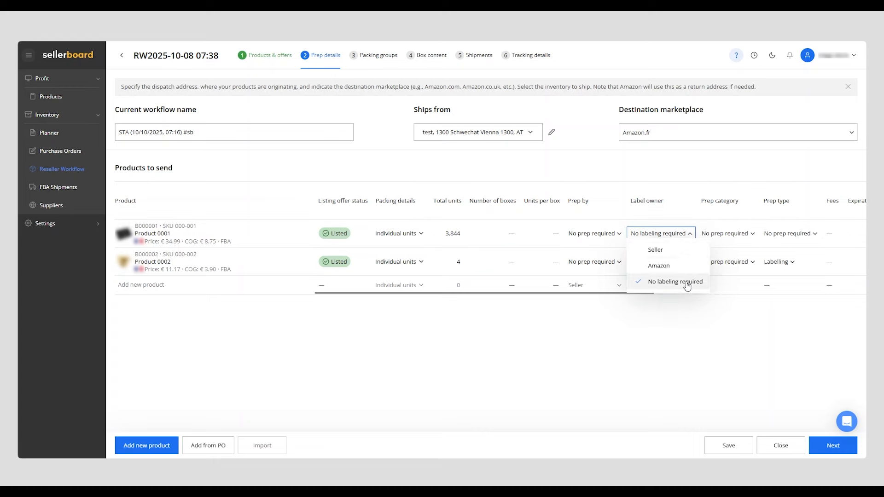
{"action": "left_click", "coordinate": [692, 357]}
{"action": "left_click_drag", "start_coordinate": [628, 293], "coordinate": [778, 302]}
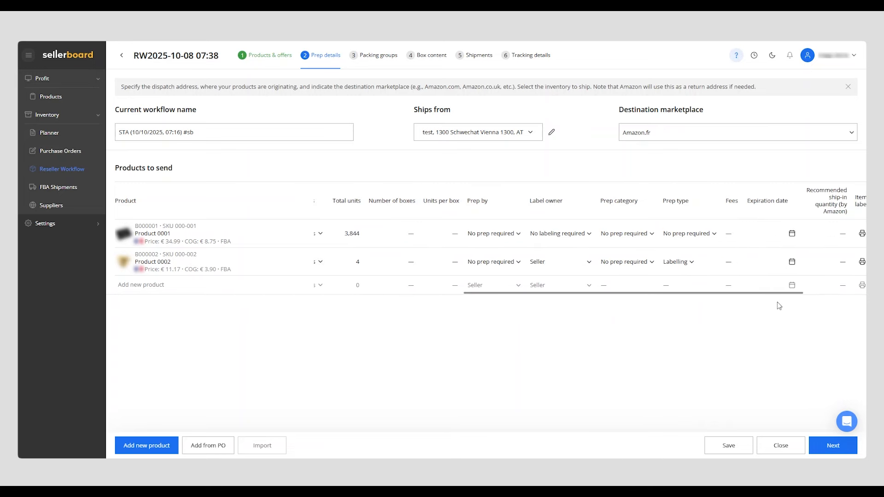
{"action": "left_click", "coordinate": [647, 234]}
{"action": "scroll", "coordinate": [637, 293], "scroll_direction": "down", "scroll_amount": 2}
{"action": "scroll", "coordinate": [637, 293], "scroll_direction": "up", "scroll_amount": 2}
{"action": "left_click", "coordinate": [715, 234]}
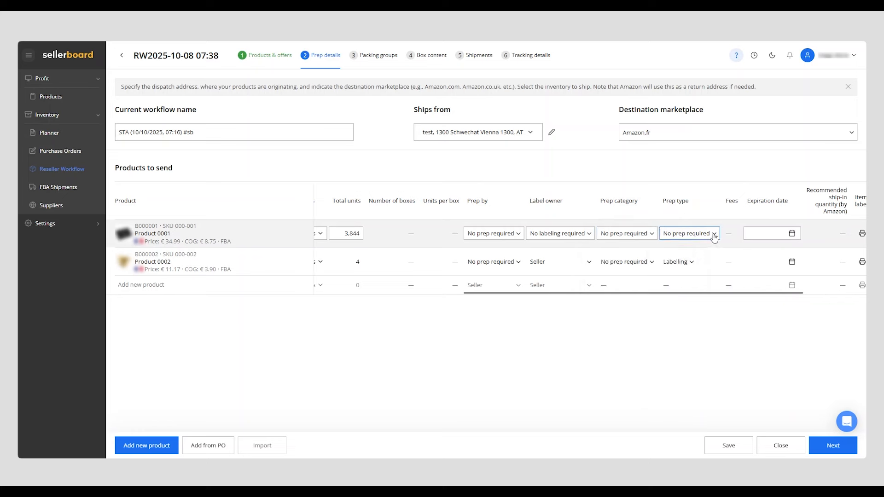
{"action": "left_click", "coordinate": [552, 370]}
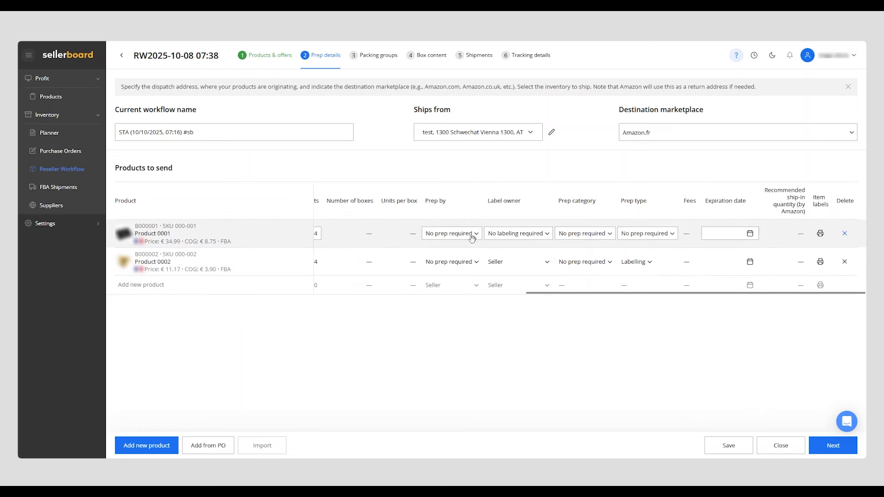
Step: Set the prep-by option of Product 0001 to Amazon
{"action": "left_click", "coordinate": [477, 234]}
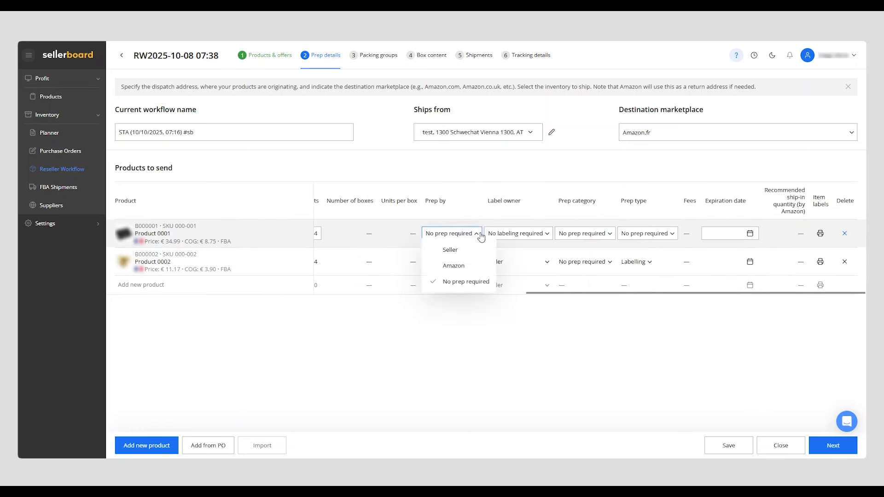
{"action": "left_click", "coordinate": [453, 265]}
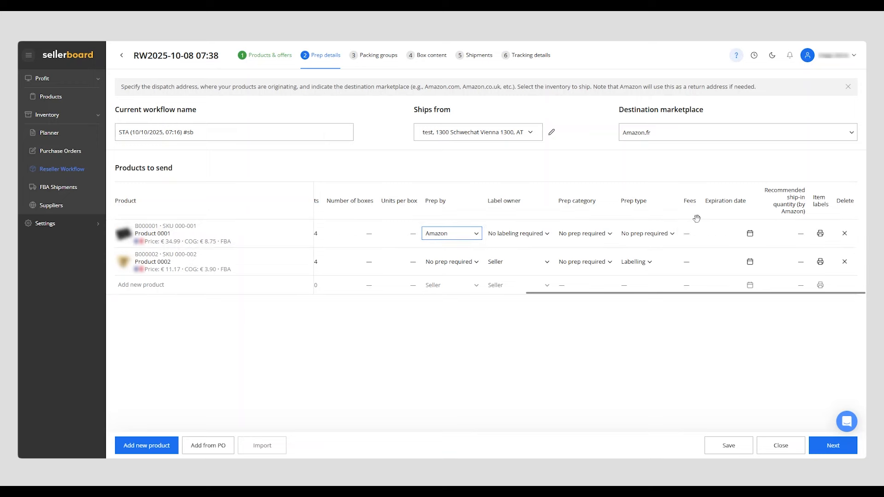
Step: Open a new packing template form for Product 0001, view its prep-by options, and cancel the form
{"action": "scroll", "coordinate": [693, 285], "scroll_direction": "left", "scroll_amount": 5}
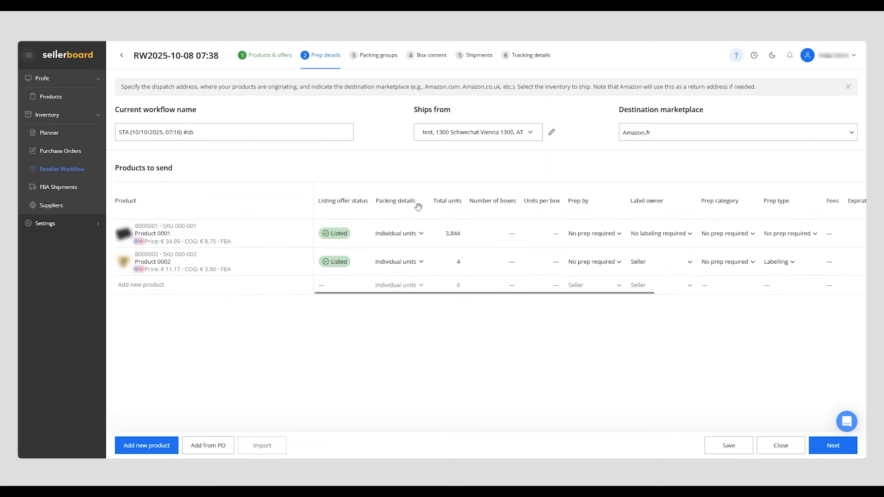
{"action": "left_click", "coordinate": [421, 235]}
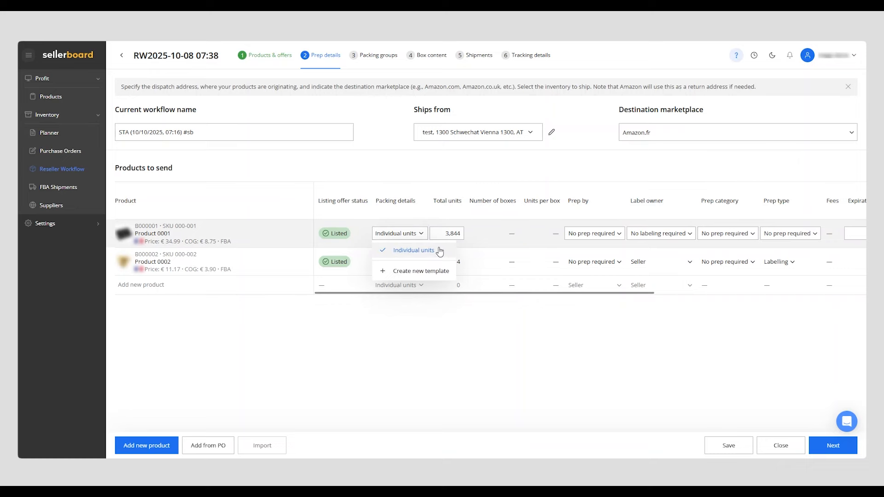
{"action": "left_click", "coordinate": [413, 275]}
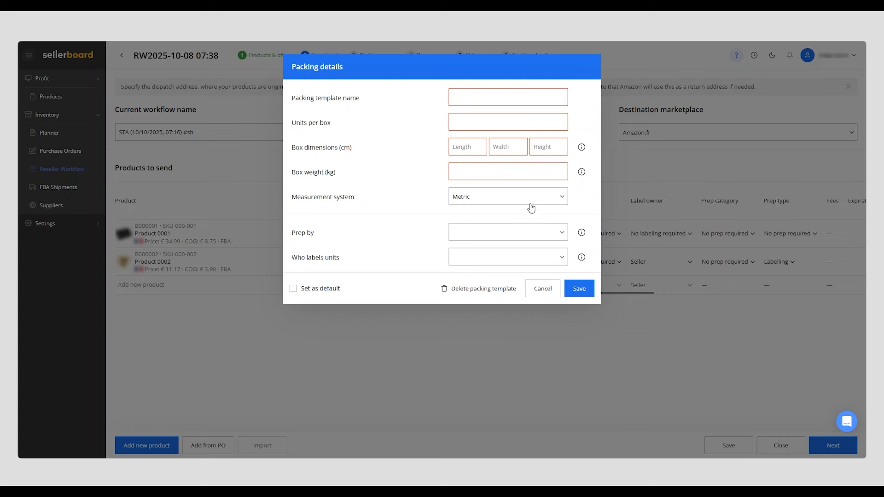
{"action": "left_click", "coordinate": [466, 233]}
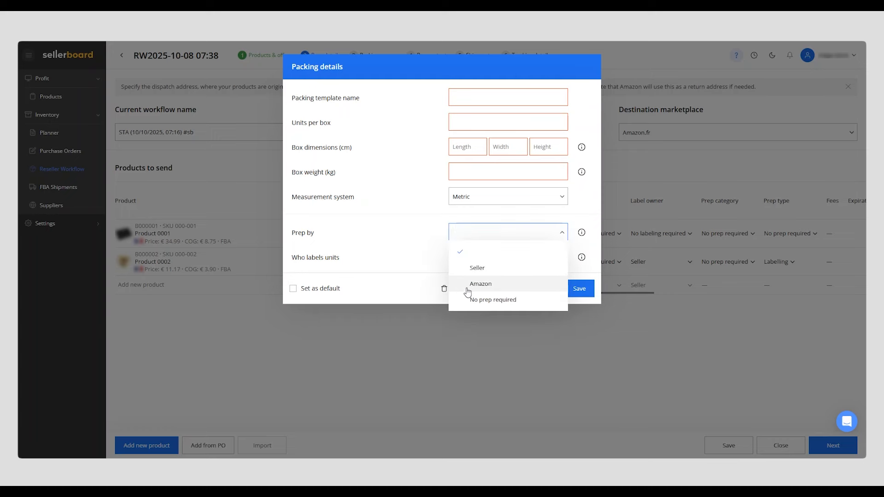
{"action": "left_click", "coordinate": [343, 230]}
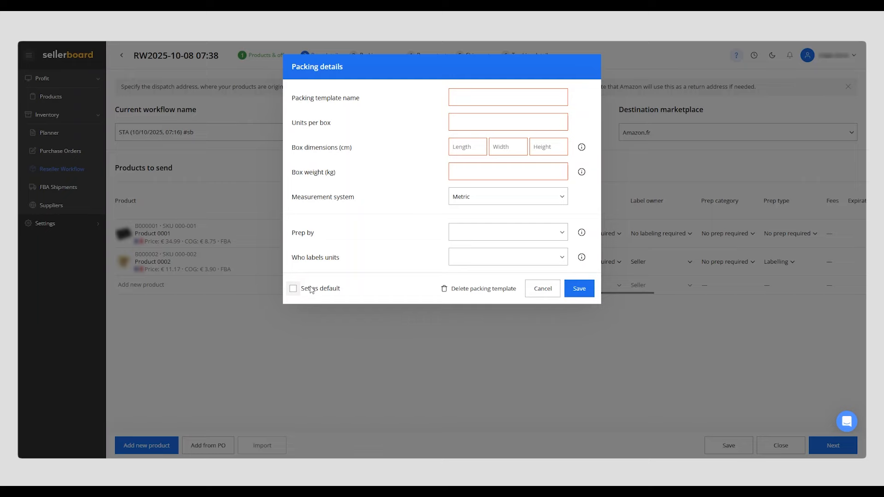
{"action": "left_click", "coordinate": [557, 289]}
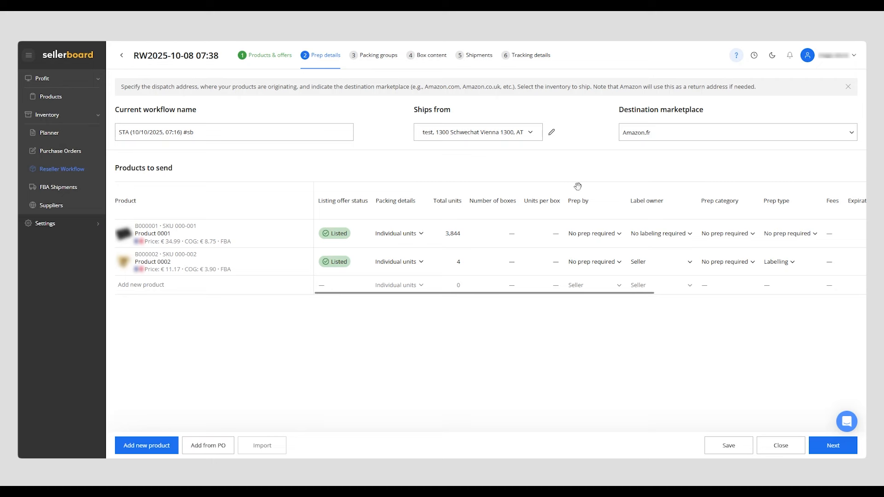
Step: Open the form for adding a new ships-from address, look over its fields, and cancel it
{"action": "left_click", "coordinate": [530, 133]}
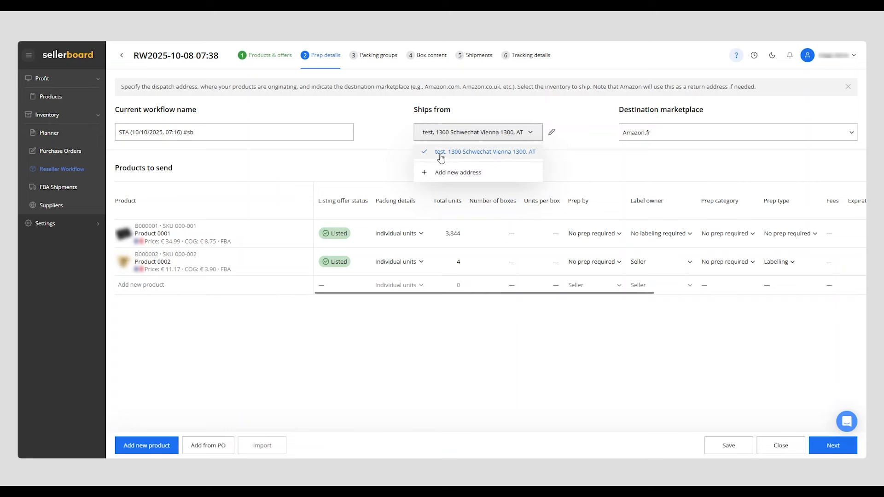
{"action": "left_click", "coordinate": [470, 171]}
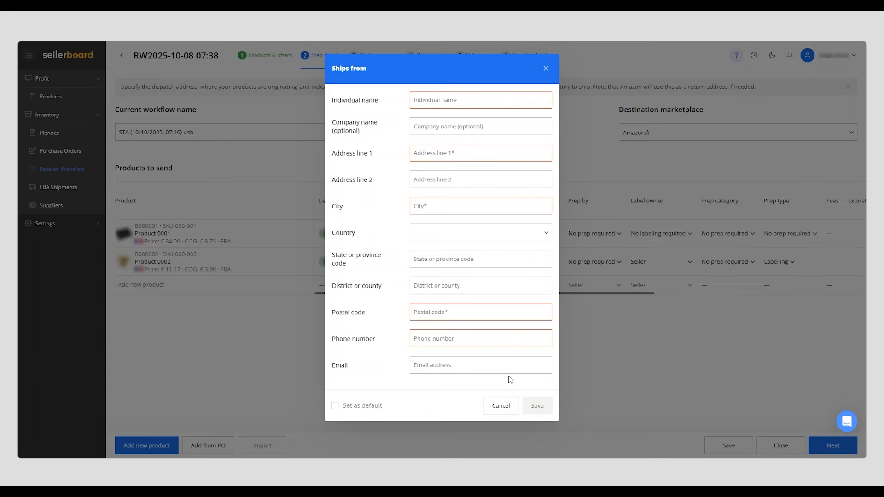
{"action": "left_click", "coordinate": [509, 411]}
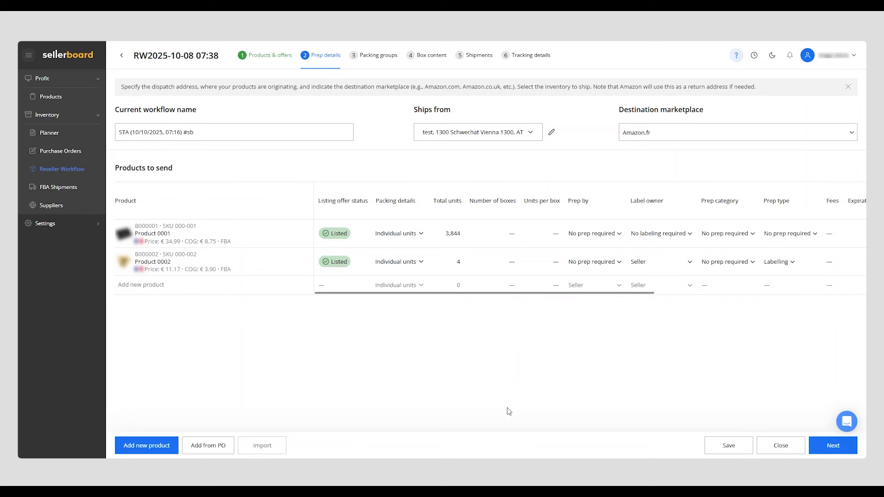
Step: Open the purchase orders available for adding products and mark the draft order dated 24/09/2025
{"action": "left_click", "coordinate": [216, 442]}
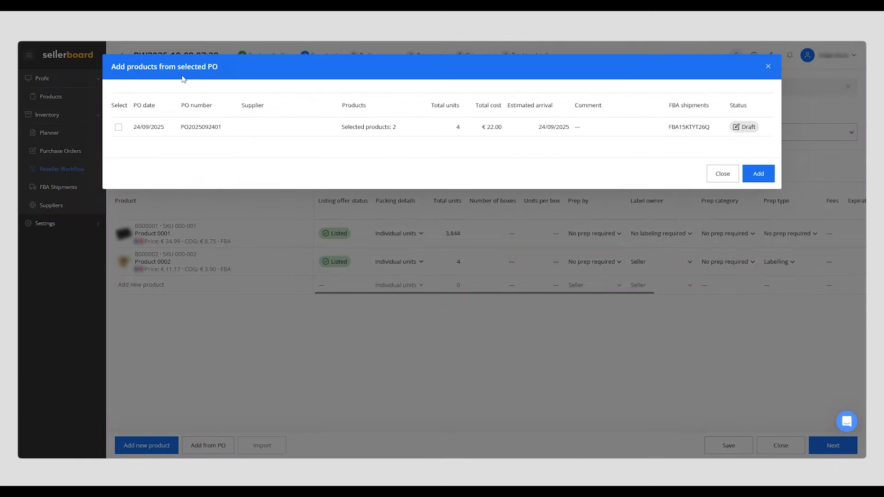
{"action": "left_click", "coordinate": [118, 128]}
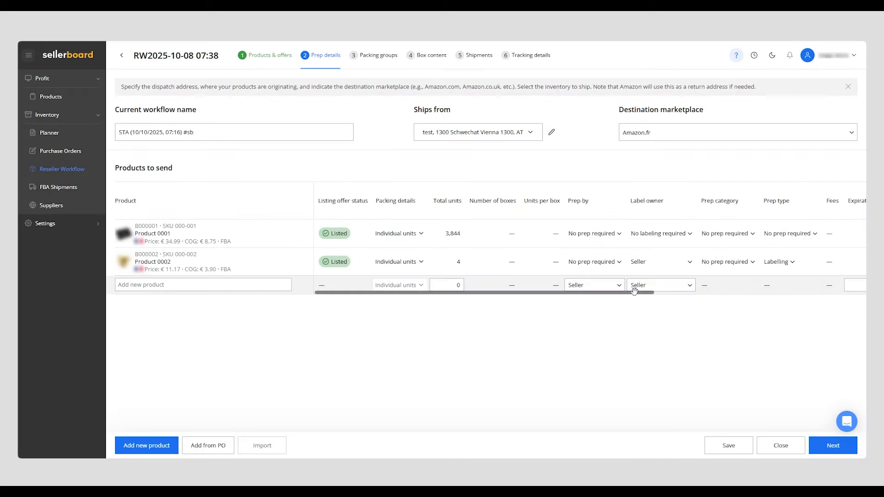
Step: Advance the workflow from the prep details through the packing groups, keeping Option 1, to the box content stage
{"action": "left_click_drag", "start_coordinate": [524, 293], "coordinate": [841, 281]}
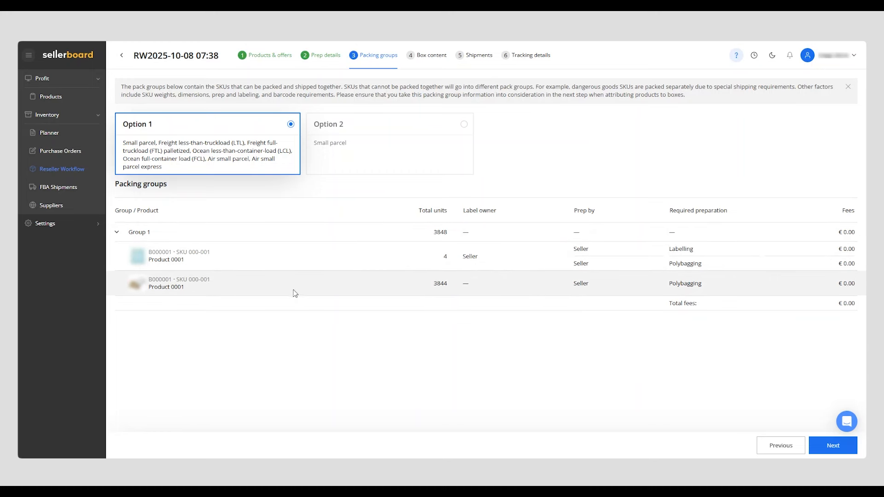
{"action": "left_click", "coordinate": [817, 449]}
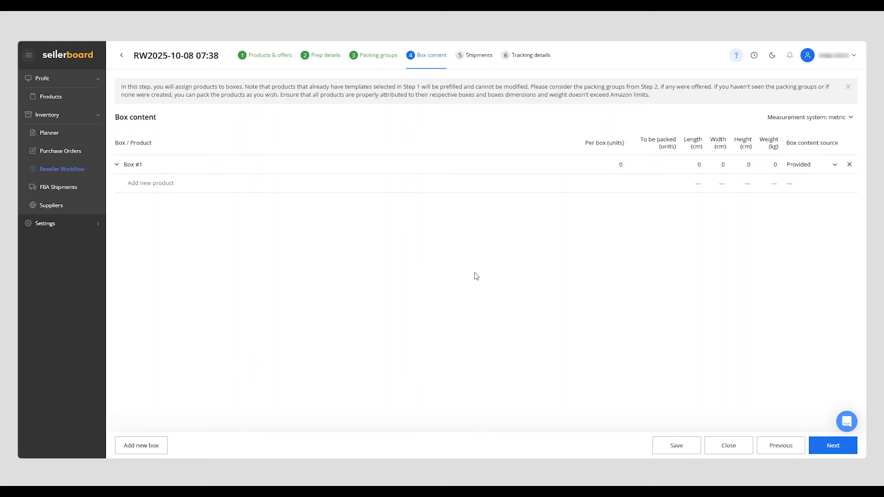
Step: View the available box content source options for Box #1
{"action": "left_click", "coordinate": [825, 165]}
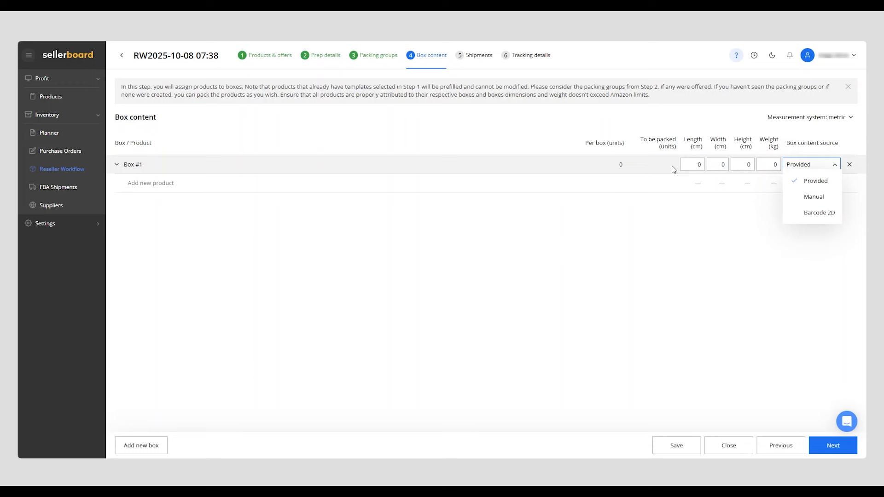
{"action": "mouse_move", "coordinate": [760, 152]}
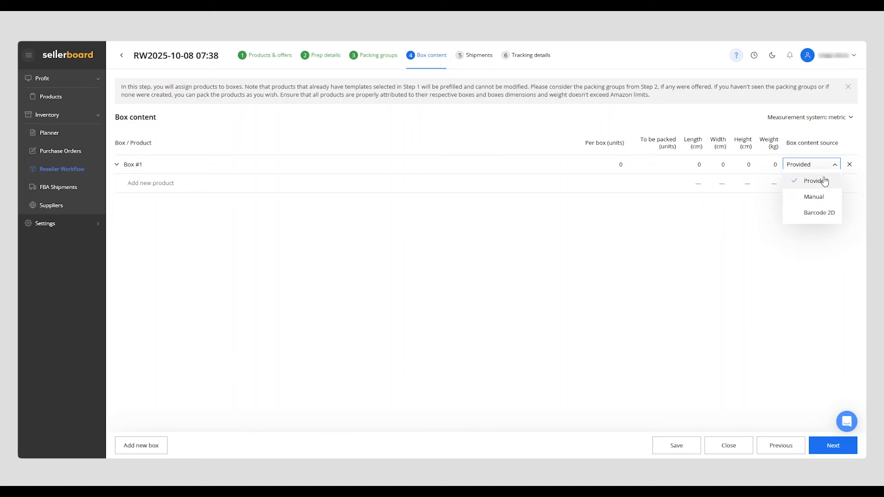
Step: Add Product 0002 to Box #1 with 4 units per box, leaving the box content source as Provided
{"action": "left_click", "coordinate": [534, 222]}
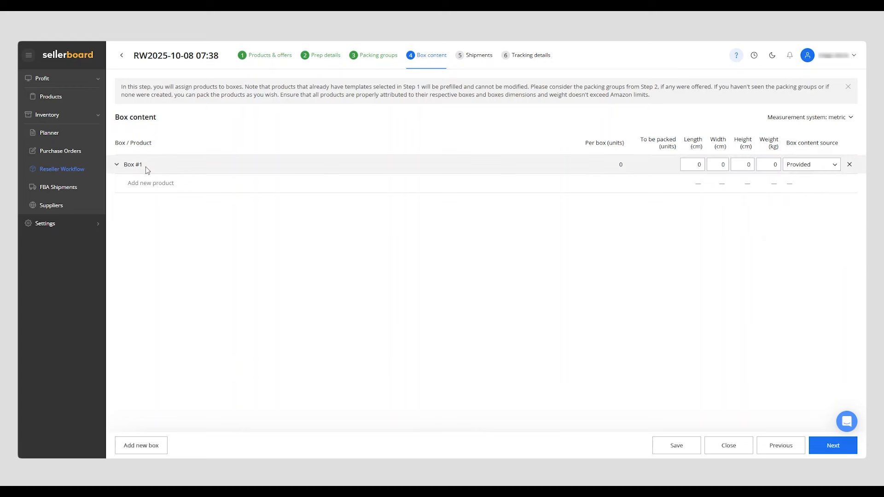
{"action": "left_click", "coordinate": [151, 183]}
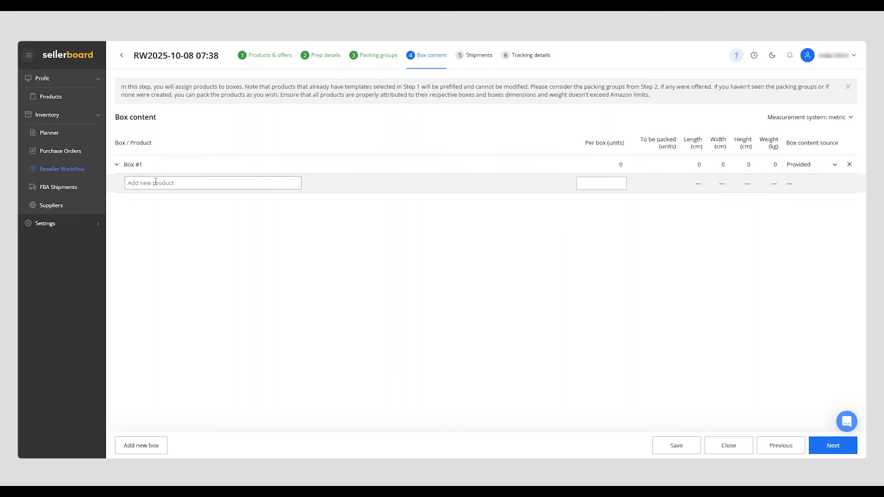
{"action": "left_click", "coordinate": [173, 210]}
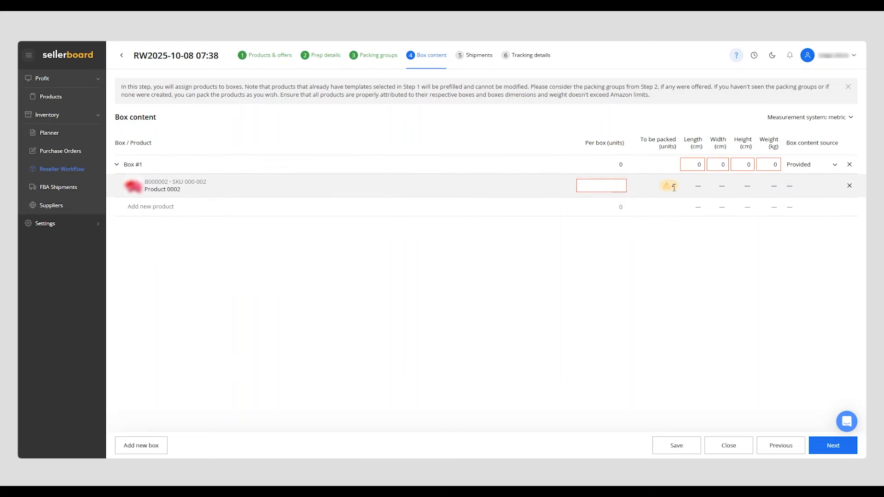
{"action": "left_click", "coordinate": [620, 186]}
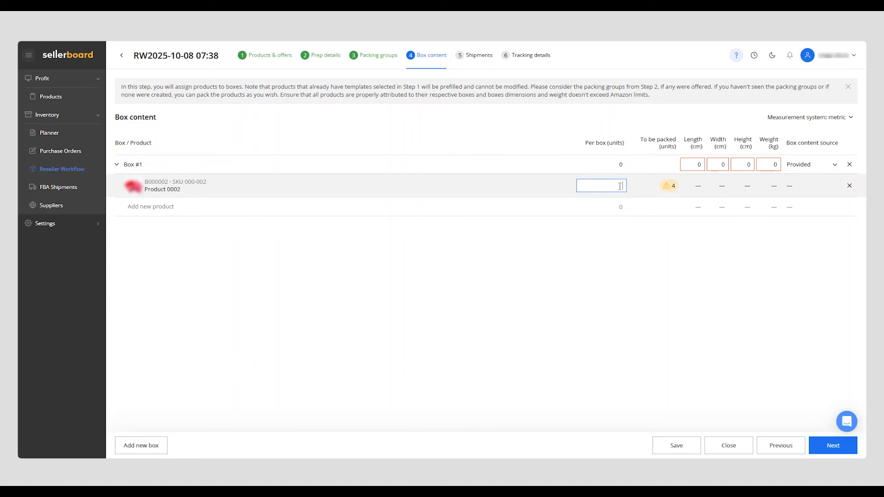
{"action": "type", "text": "4"}
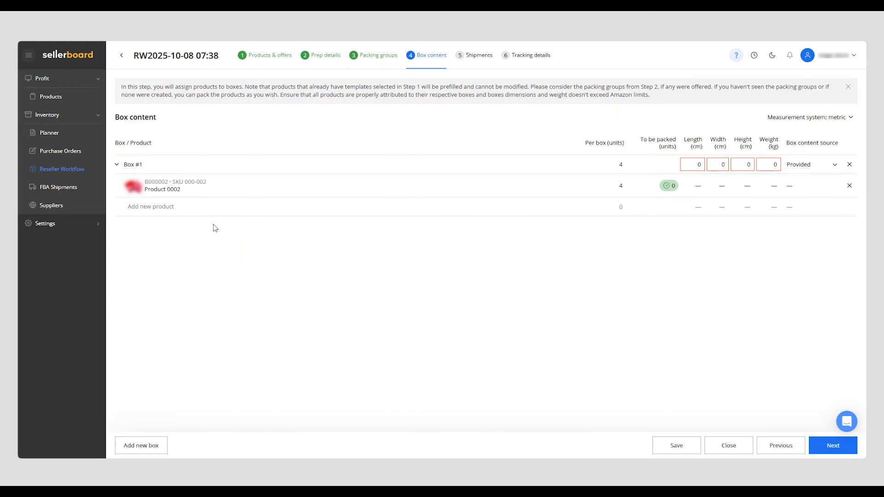
Step: Add Product 0001 to Box #1 with 3,844 units per box
{"action": "left_click", "coordinate": [157, 207]}
{"action": "left_click", "coordinate": [182, 265]}
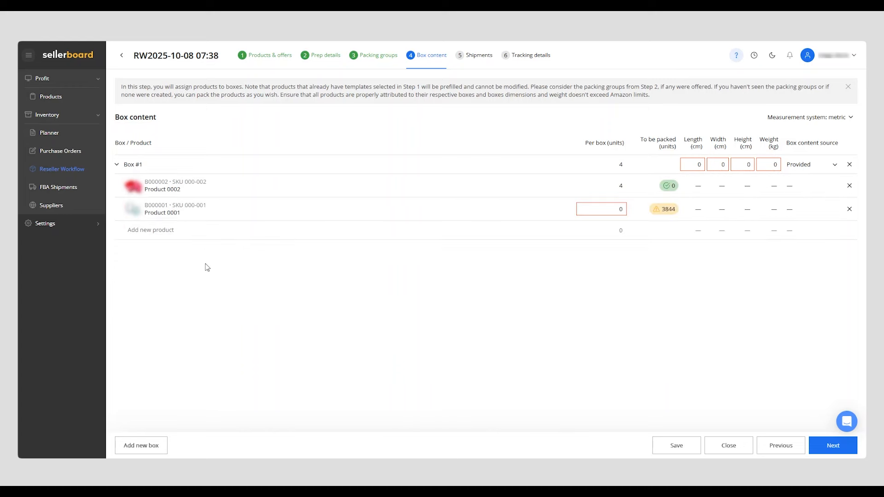
{"action": "left_click", "coordinate": [613, 209]}
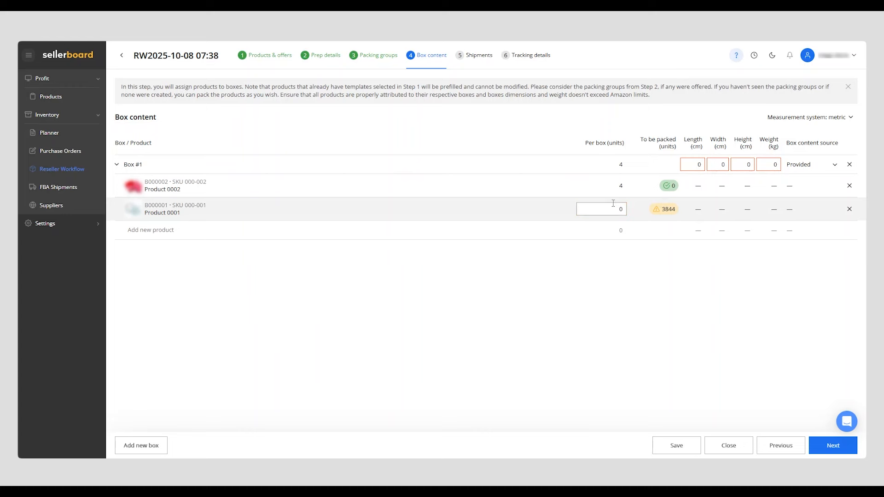
{"action": "type", "text": "3,844"}
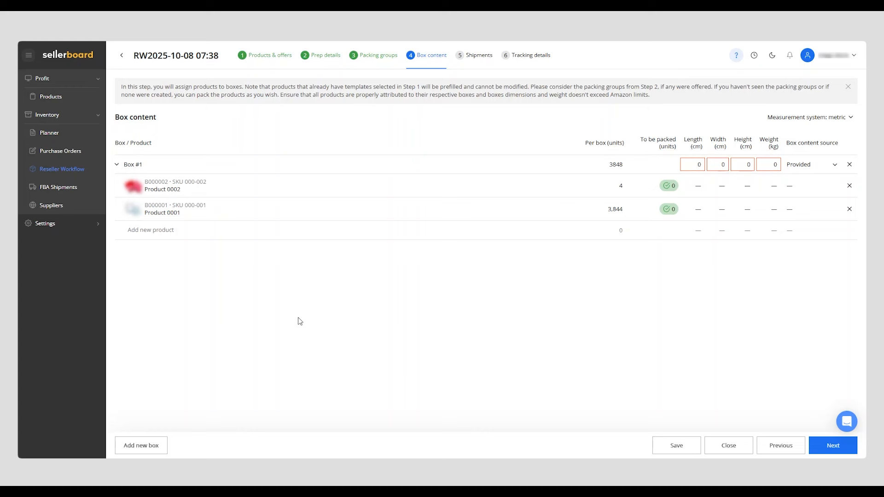
Step: Add a second box, check which products can be assigned to it, and remove the box
{"action": "left_click", "coordinate": [129, 446]}
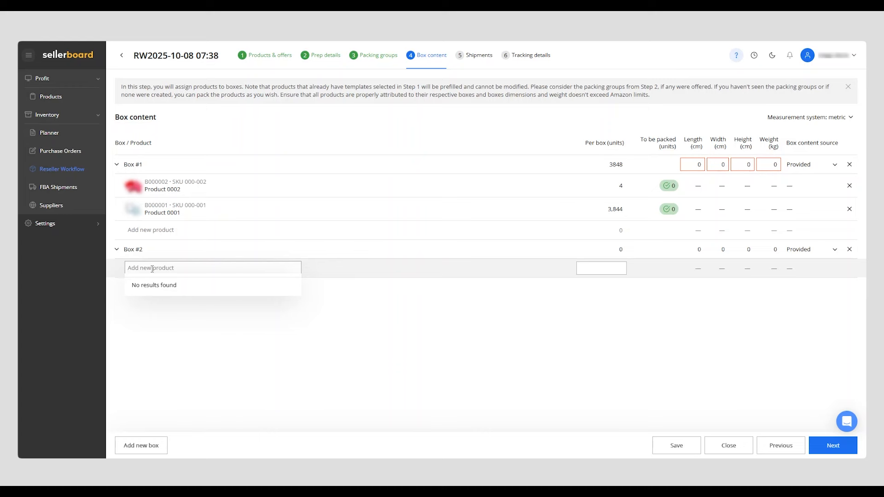
{"action": "left_click", "coordinate": [849, 249]}
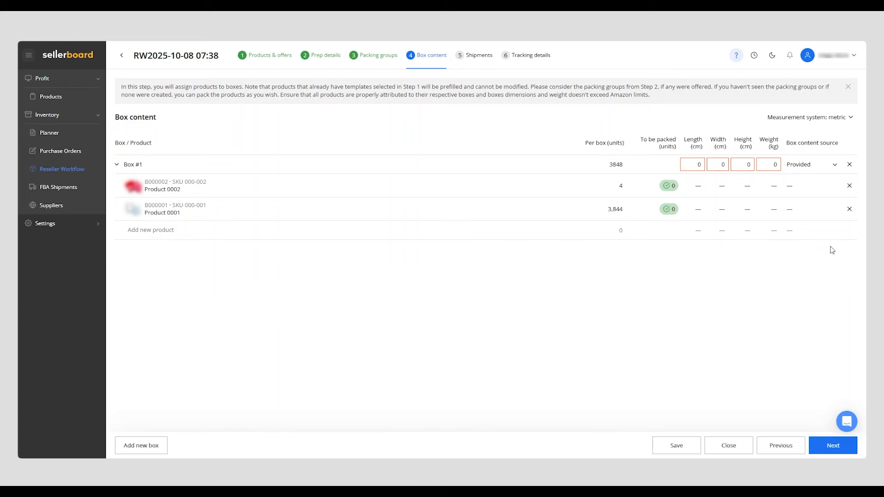
Step: Set Box #1 to 40 cm length, width and height and 5 kg weight, and continue to the shipments stage
{"action": "left_click", "coordinate": [702, 165]}
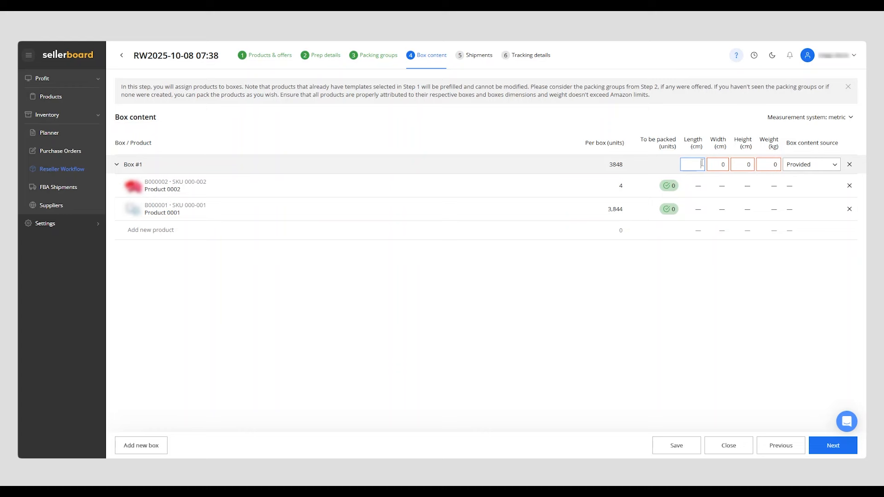
{"action": "type", "text": "40"}
{"action": "key", "text": "Tab"}
{"action": "type", "text": "40"}
{"action": "key", "text": "Tab"}
{"action": "type", "text": "40"}
{"action": "key", "text": "Tab"}
{"action": "type", "text": "5"}
{"action": "left_click", "coordinate": [713, 286]}
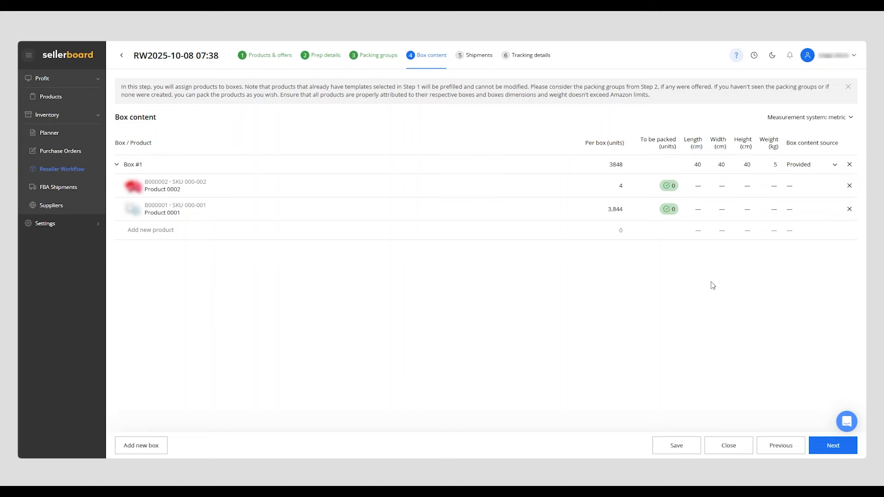
{"action": "left_click", "coordinate": [831, 446]}
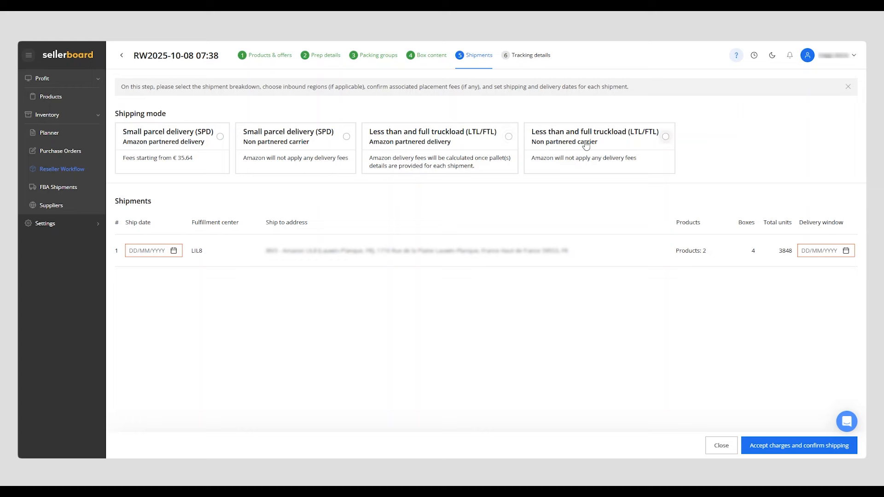
Step: Compare the two small parcel delivery modes by selecting Amazon partnered delivery, followed by the non partnered carrier
{"action": "left_click", "coordinate": [214, 163]}
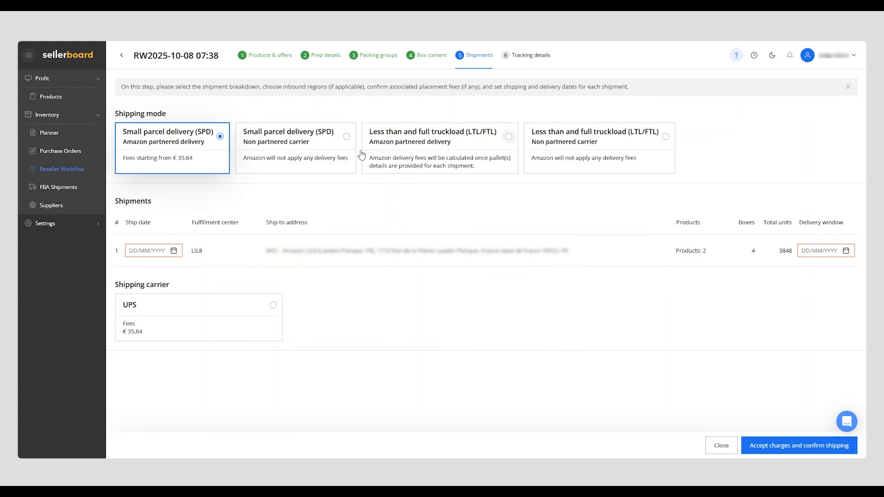
{"action": "left_click", "coordinate": [255, 144]}
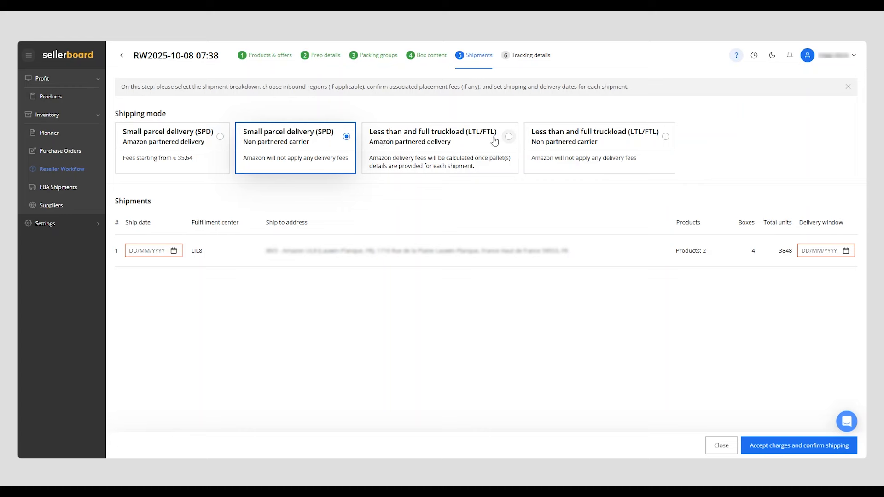
Step: Try both LTL/FTL shipping modes, setting the pallet quantity to 1 and viewing the pallet details form before cancelling it
{"action": "left_click", "coordinate": [415, 148]}
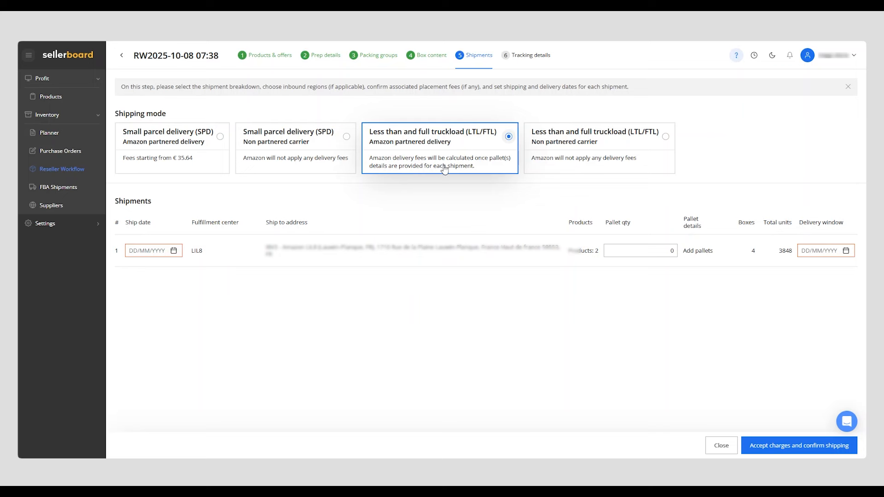
{"action": "left_click", "coordinate": [647, 249]}
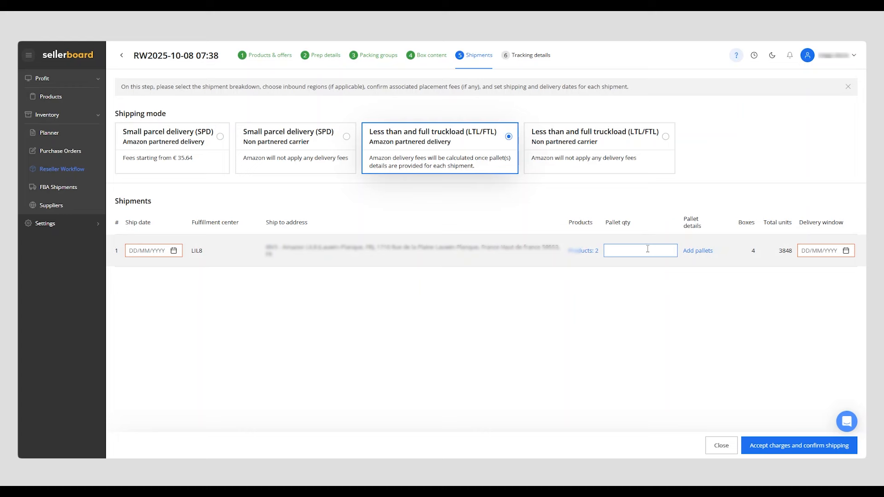
{"action": "type", "text": "1"}
{"action": "left_click", "coordinate": [692, 253]}
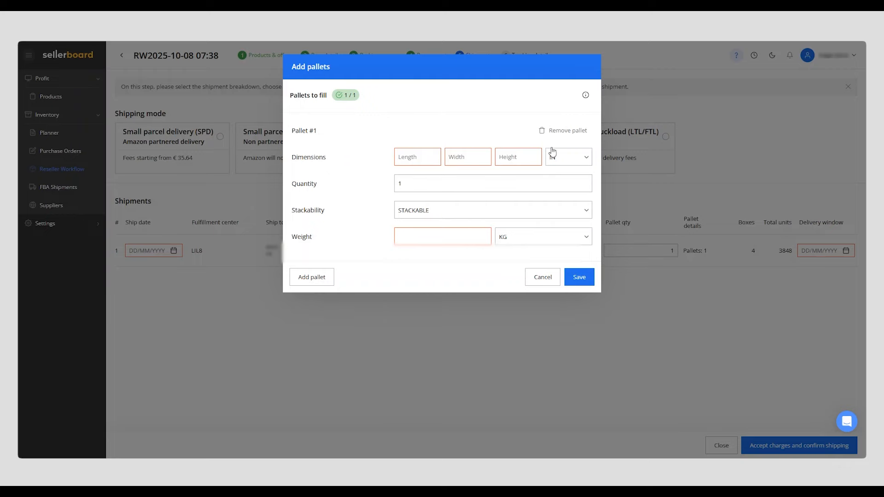
{"action": "left_click", "coordinate": [541, 278]}
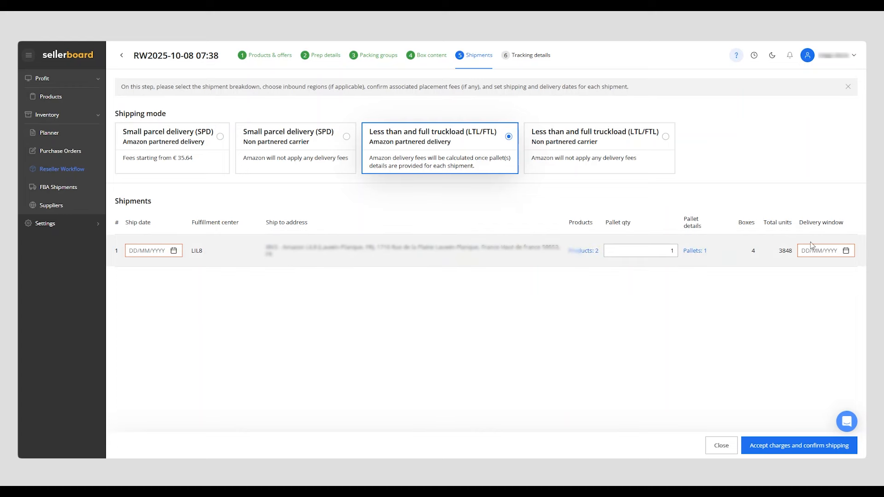
{"action": "left_click", "coordinate": [563, 163]}
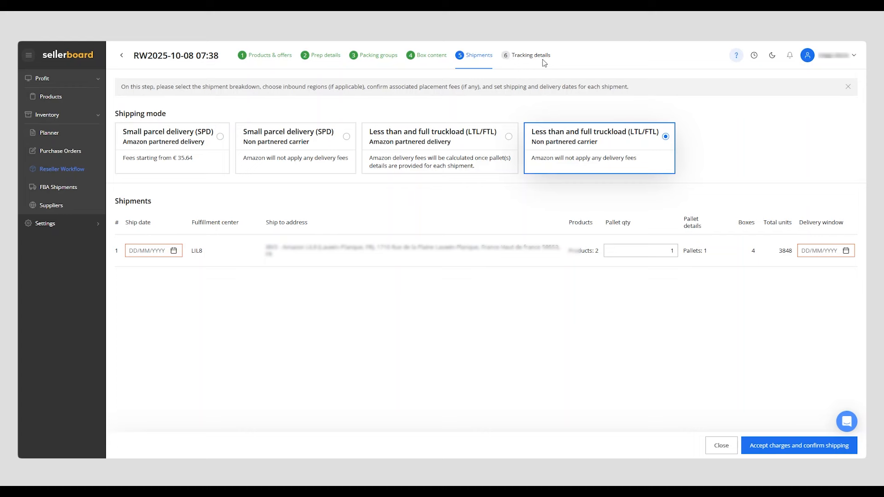
Step: Choose small parcel delivery with a non partnered carrier, and set the ship date to 15/10/2025 and the delivery window to 23/10/2025
{"action": "left_click", "coordinate": [312, 166]}
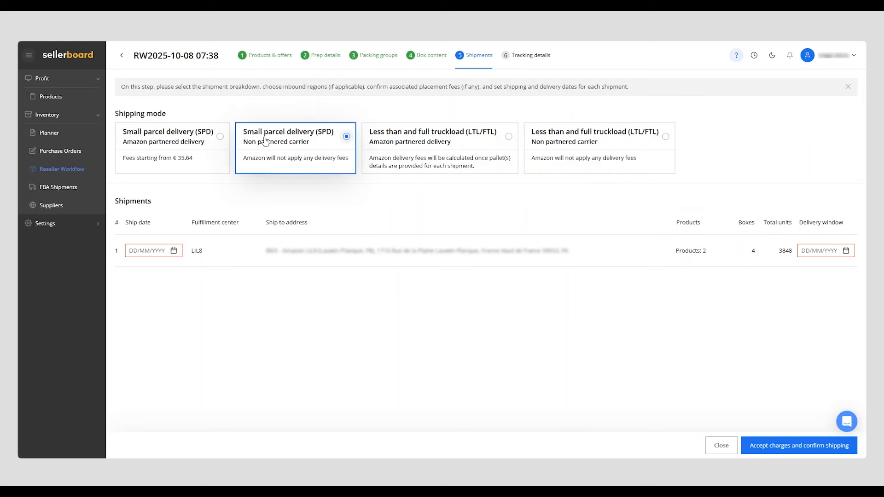
{"action": "left_click", "coordinate": [152, 250]}
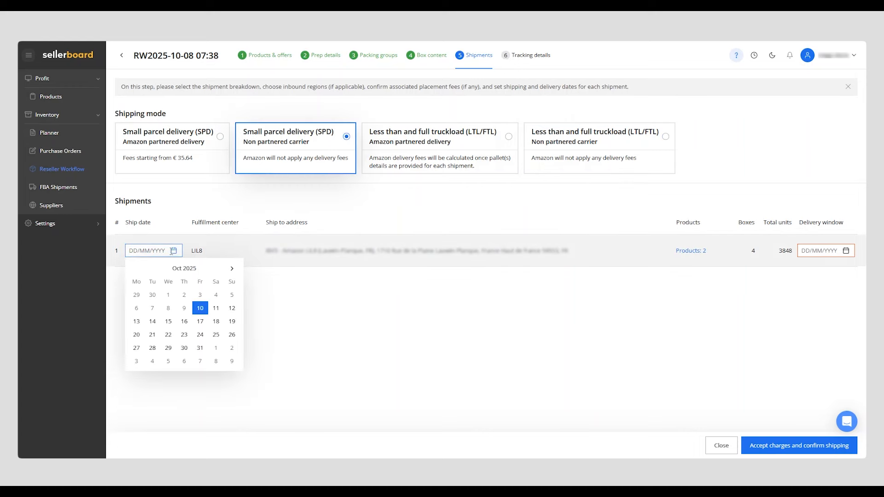
{"action": "left_click", "coordinate": [168, 321]}
{"action": "left_click", "coordinate": [817, 250]}
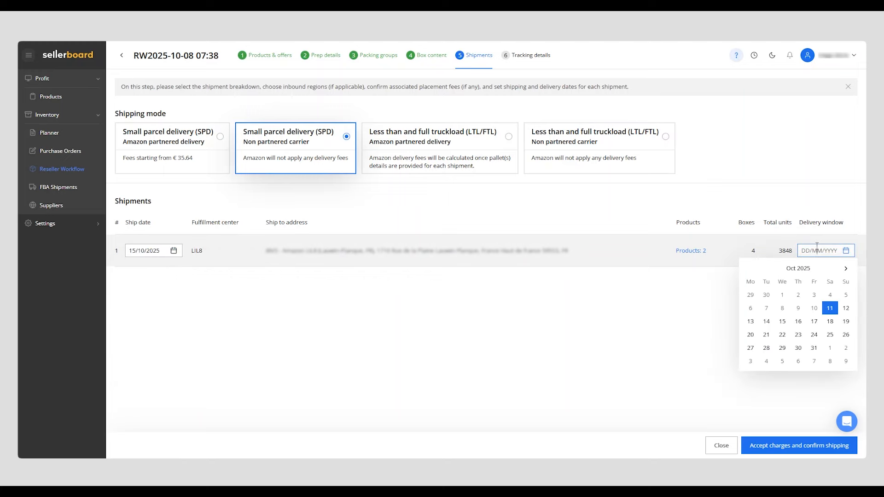
{"action": "left_click", "coordinate": [798, 335]}
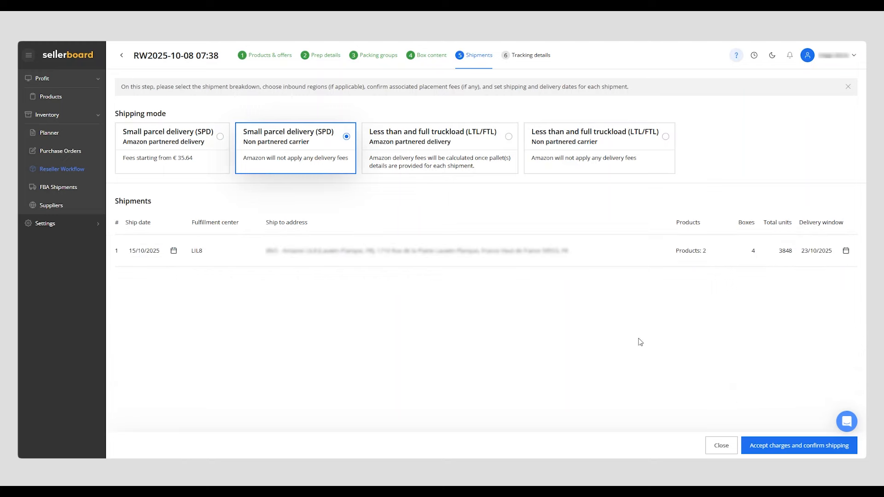
Step: Confirm the shipping so the shipments are created on Amazon, and expand the shipment's boxes in the tracking details
{"action": "left_click", "coordinate": [799, 445]}
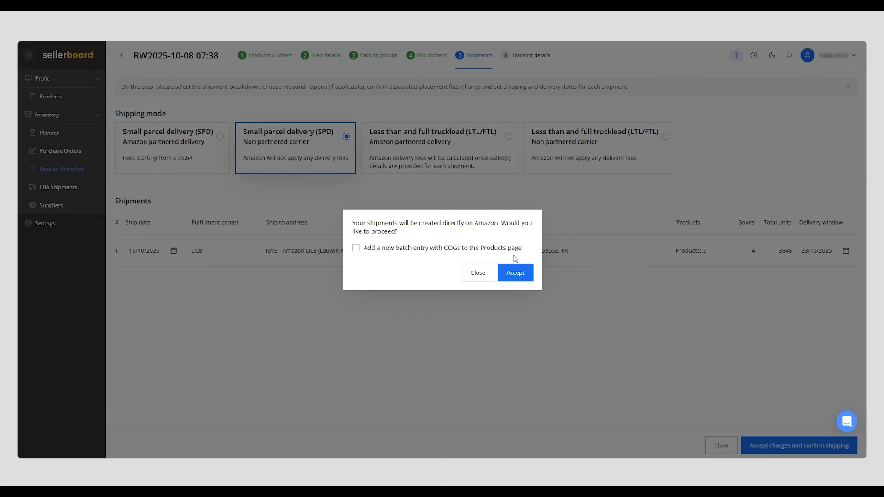
{"action": "left_click", "coordinate": [516, 273]}
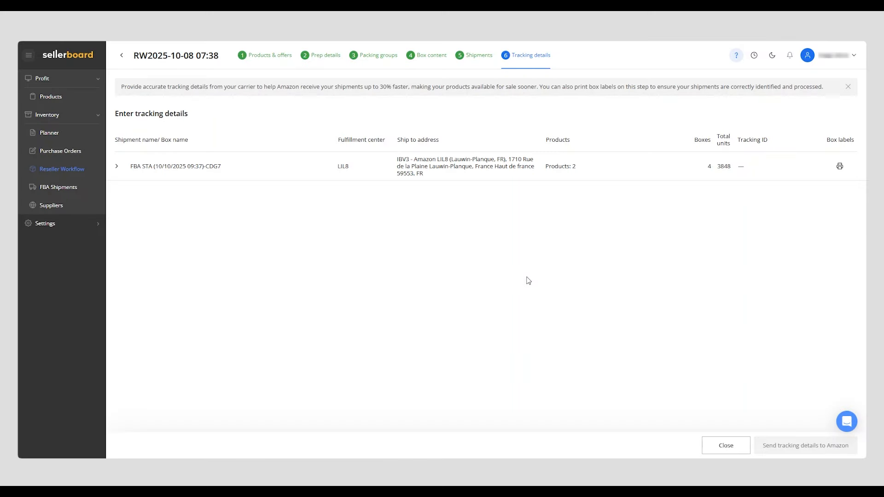
{"action": "left_click", "coordinate": [118, 167]}
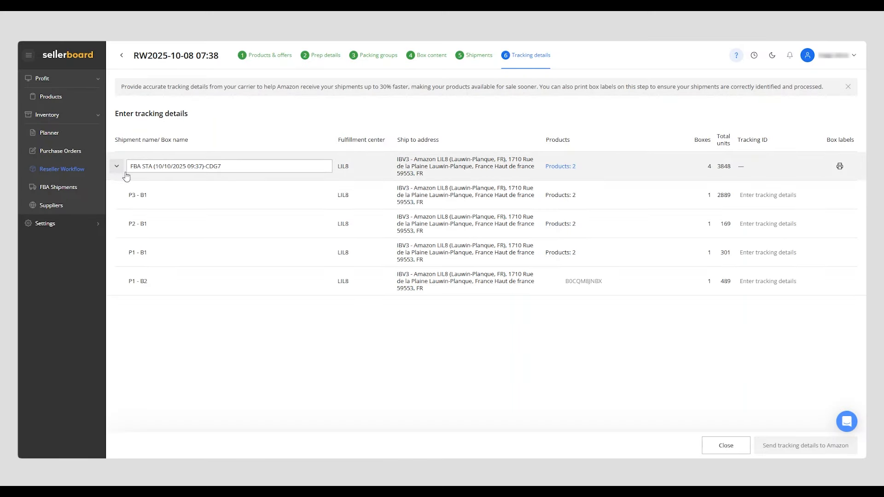